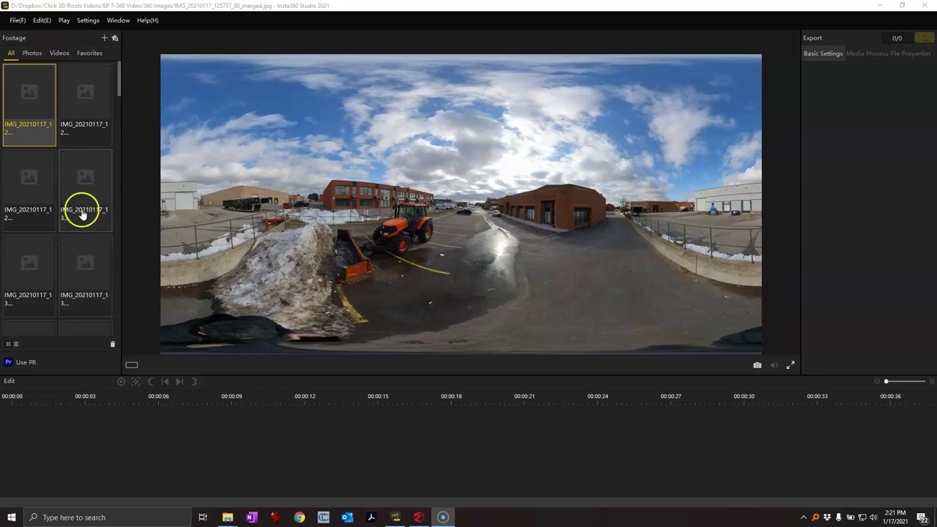
- Preview several of the merged 360 panoramas in the footage list, including IMG_20210117_130118_00_merged.jpg and IMG_20210117_130504_00_merged.jpg
left_click(18, 21)
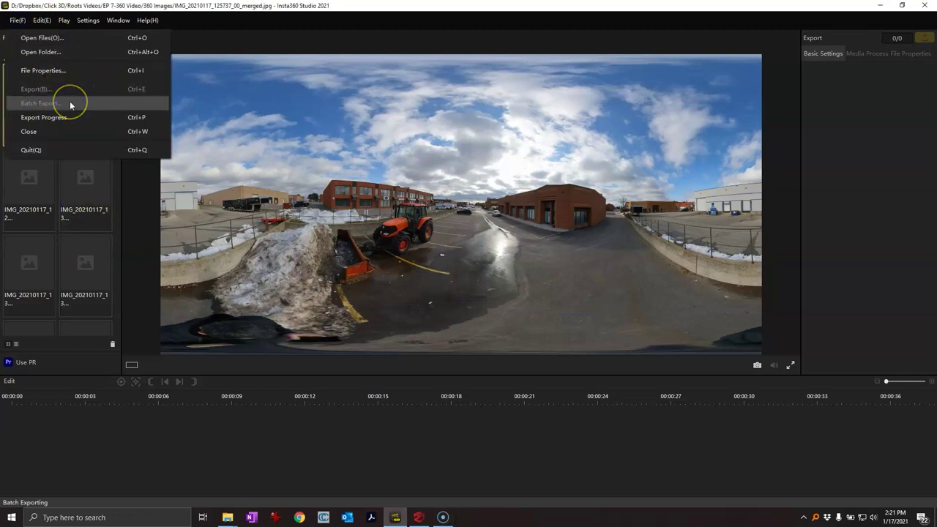
left_click(62, 208)
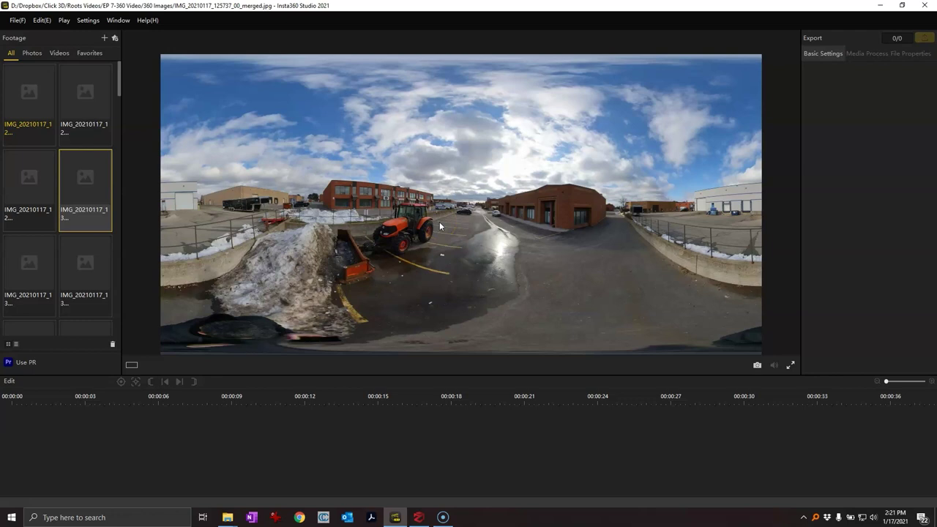
left_click(68, 266)
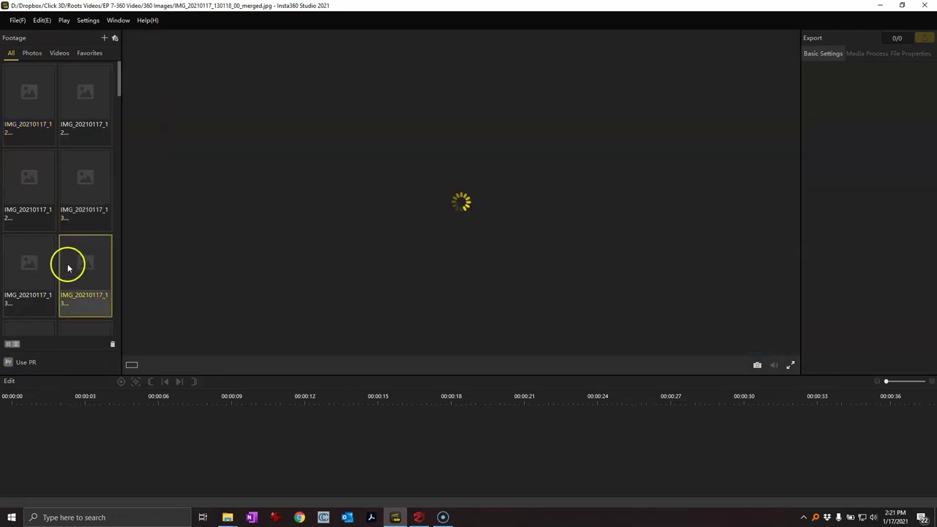
scroll(56, 278, "down", 5)
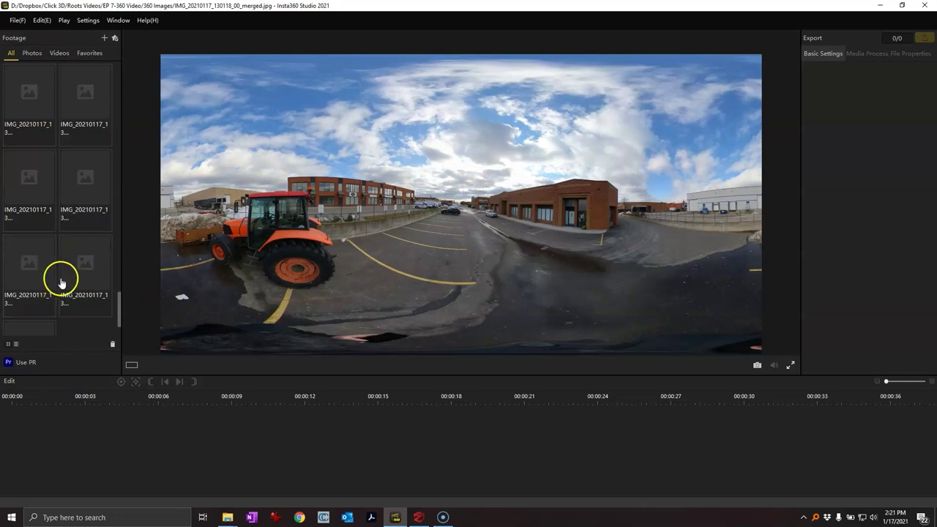
left_click(78, 193)
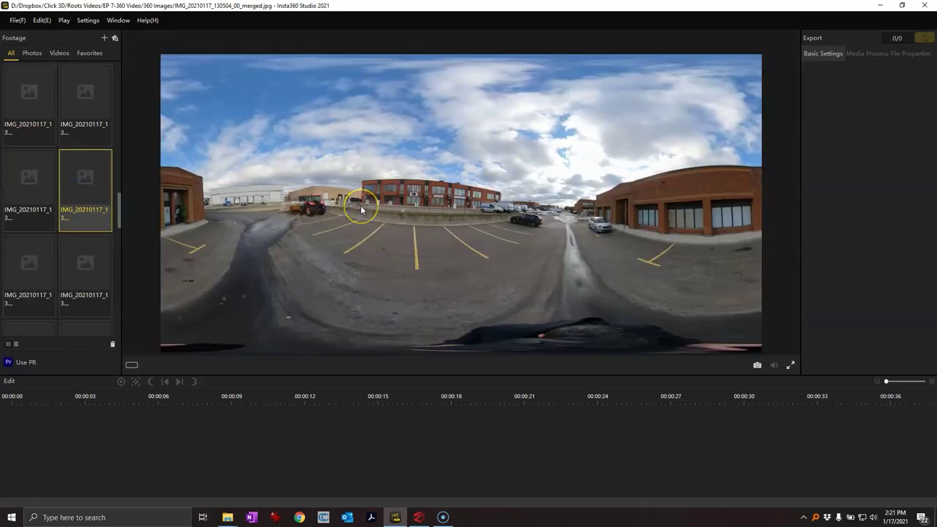
left_click(372, 203)
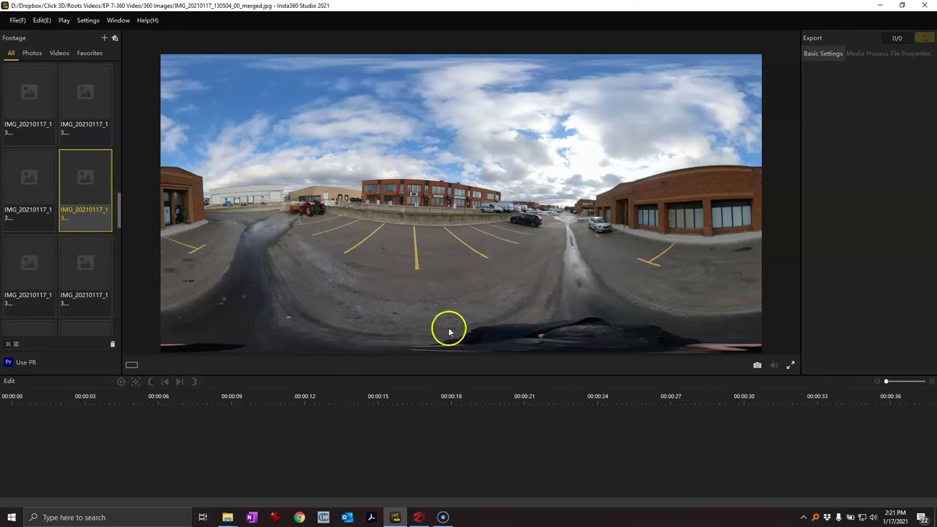
- Switch to 3DF Zephyr, start a new project with the default generation options, and begin a panorama picture import
left_click(419, 518)
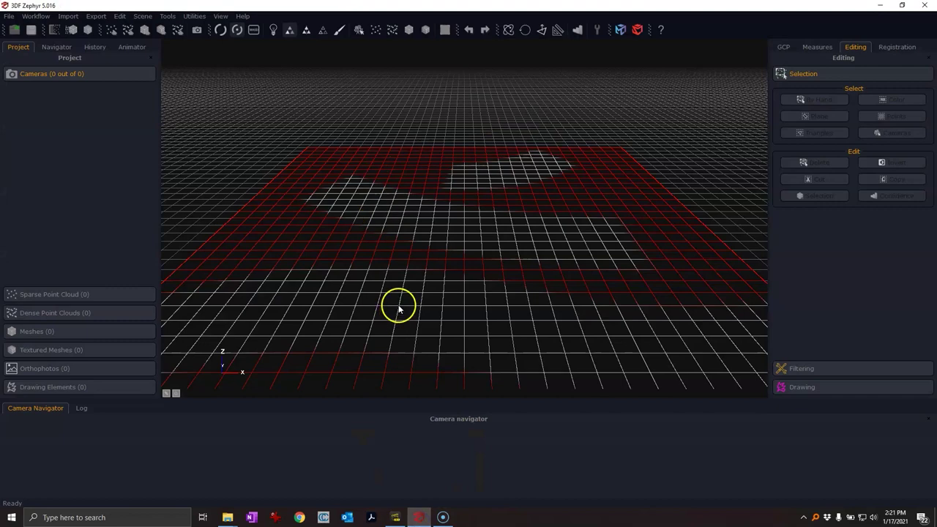
left_click(31, 16)
left_click(44, 35)
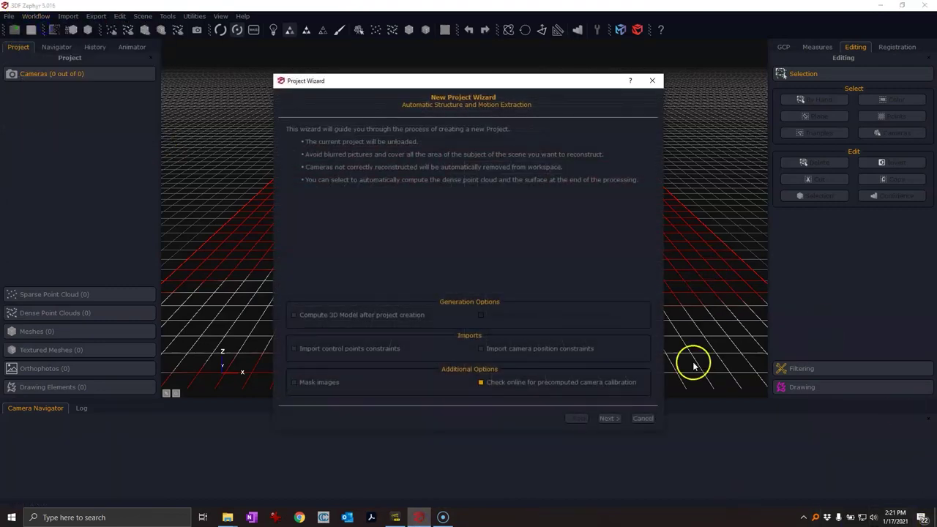
left_click(607, 418)
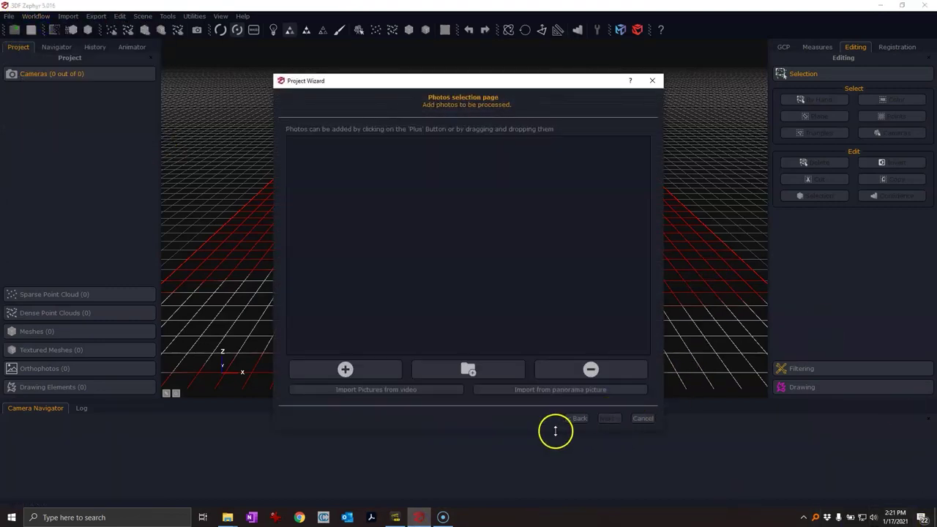
left_click(499, 391)
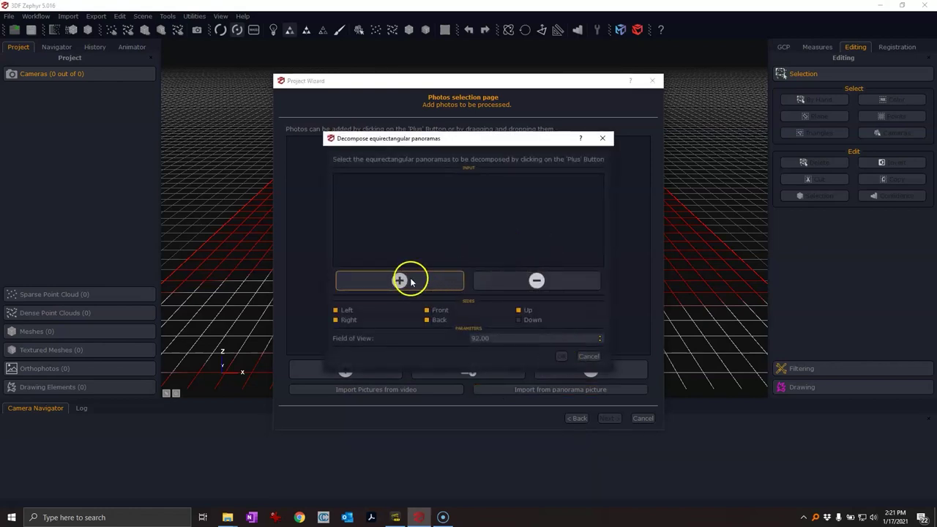
- Add all merged panoramas from the 360 Images folder on the D: drive, IMG_20210117_125737 through IMG_20210117_131225, for decomposition
left_click(402, 280)
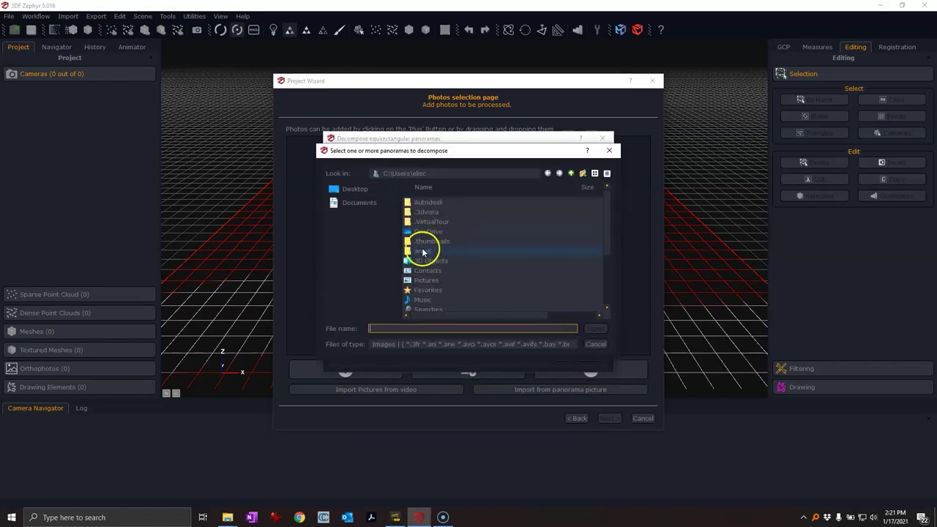
scroll(421, 259, "down", 1)
left_click(435, 173)
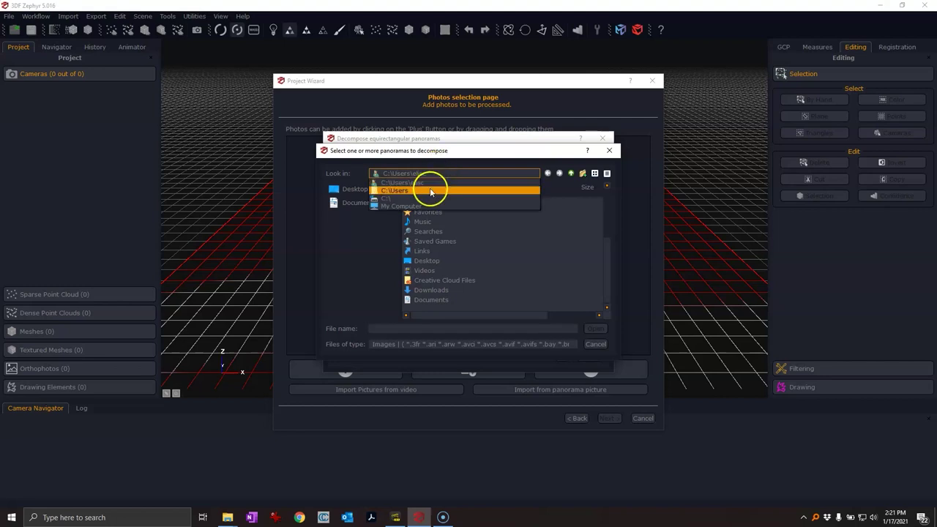
left_click(408, 198)
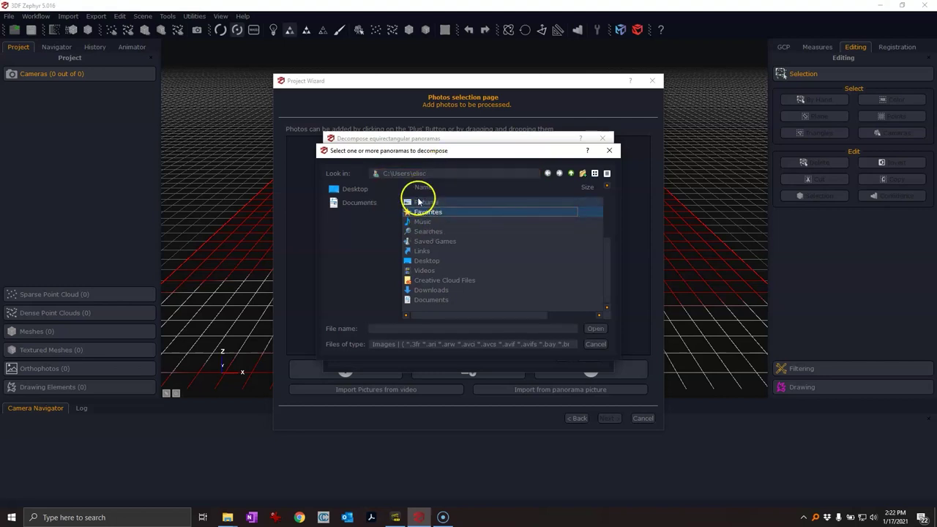
left_click(410, 174)
left_click(399, 207)
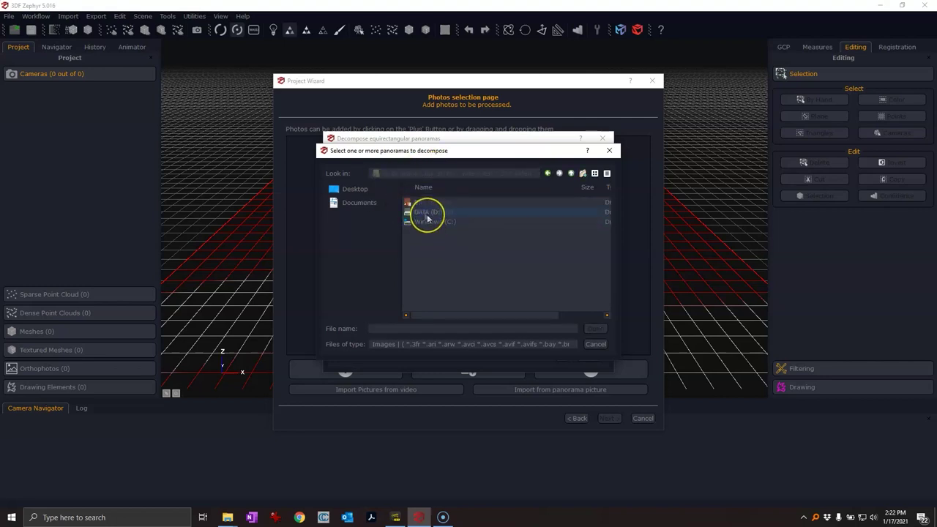
double_click(422, 204)
left_click(441, 221)
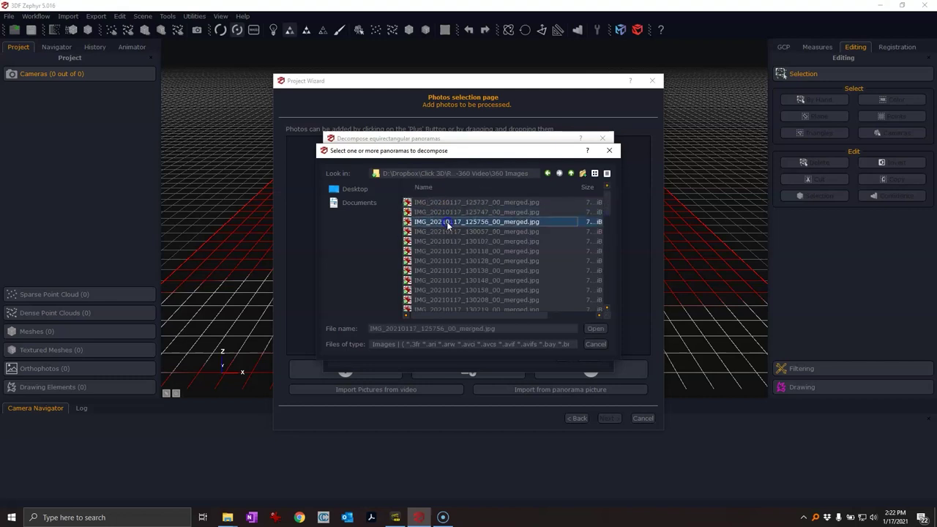
left_click(450, 203)
scroll(451, 231, "down", 5)
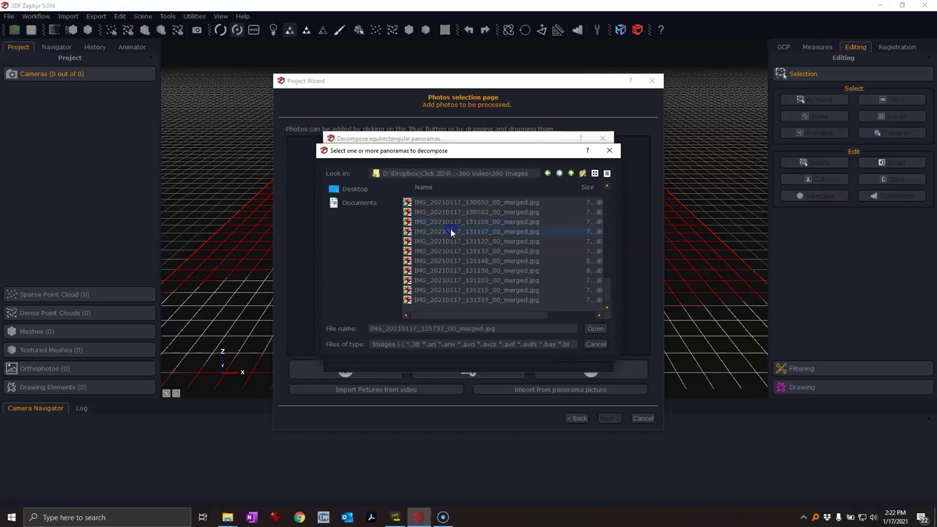
left_click(449, 300, "shift")
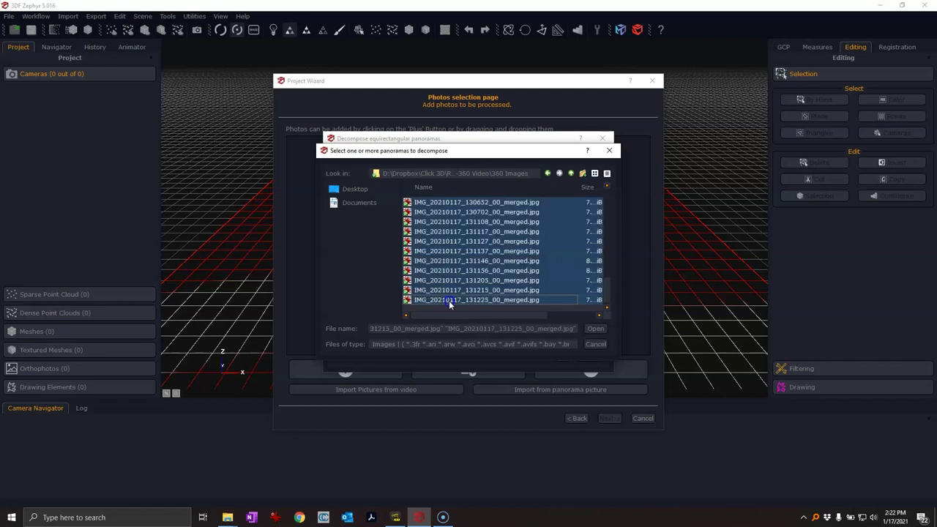
left_click(594, 329)
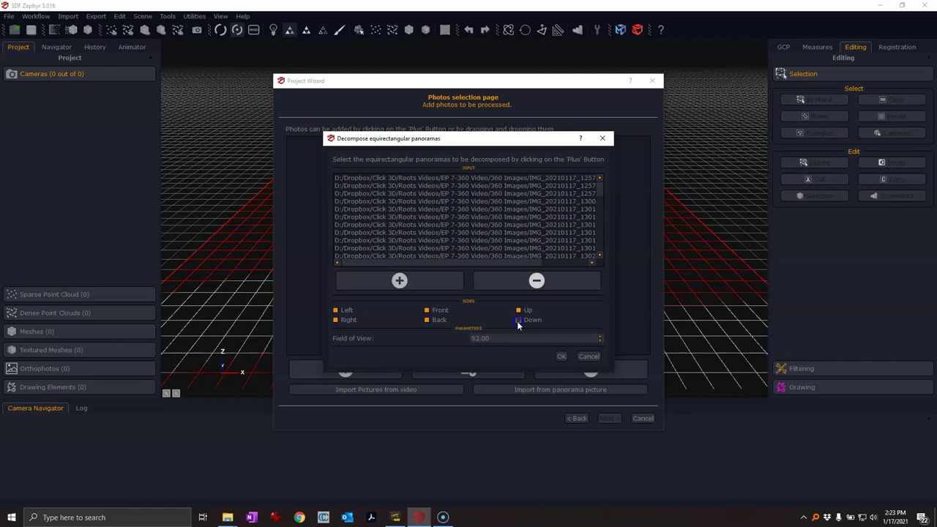
- Decompose the panoramas with the Down side included and a 92.00 field of view into a new subfolder named Decomposed
left_click(562, 357)
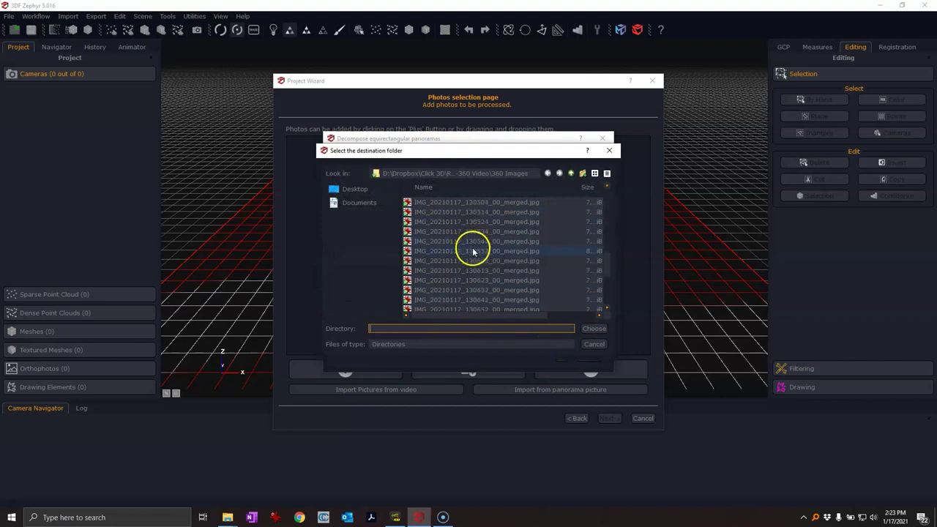
key("End")
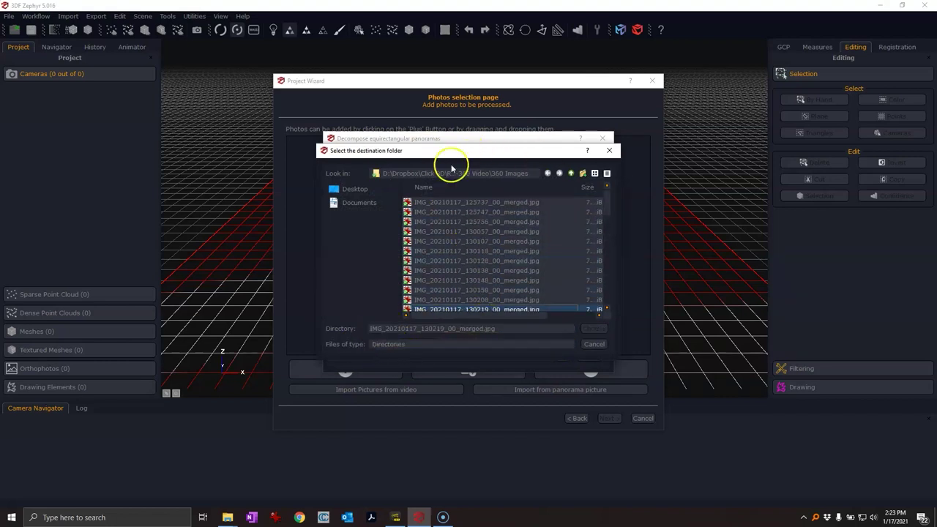
left_click(582, 173)
type("Decomposed")
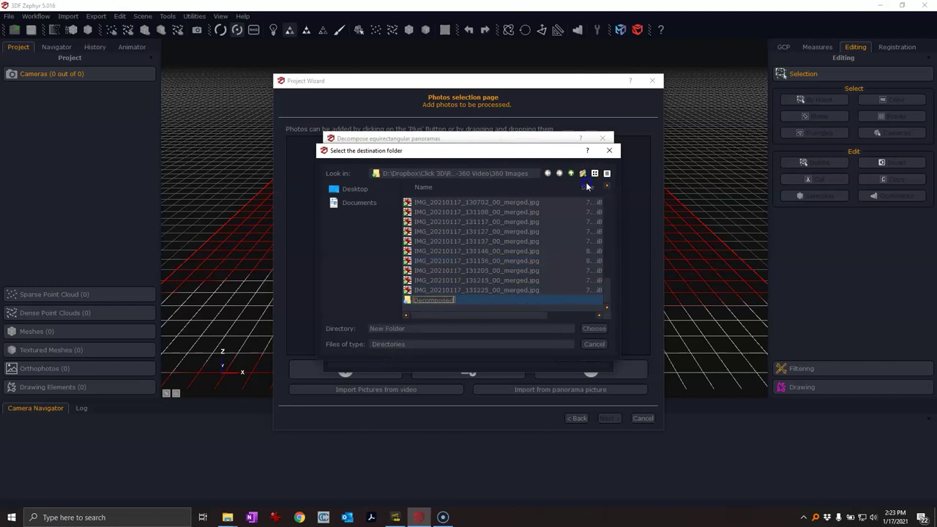
left_click(595, 328)
left_click(561, 356)
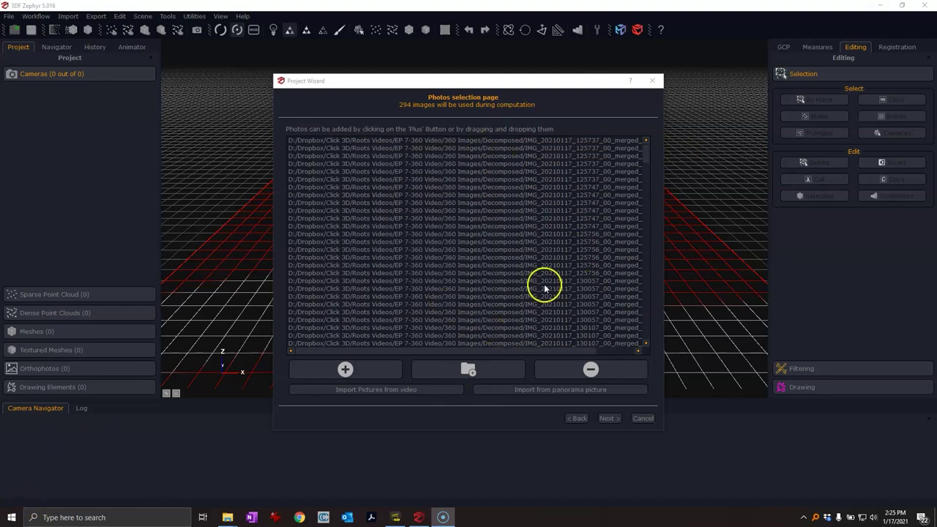
- Link the decomposed images as panoramas and accept their spherical camera calibration
left_click(610, 418)
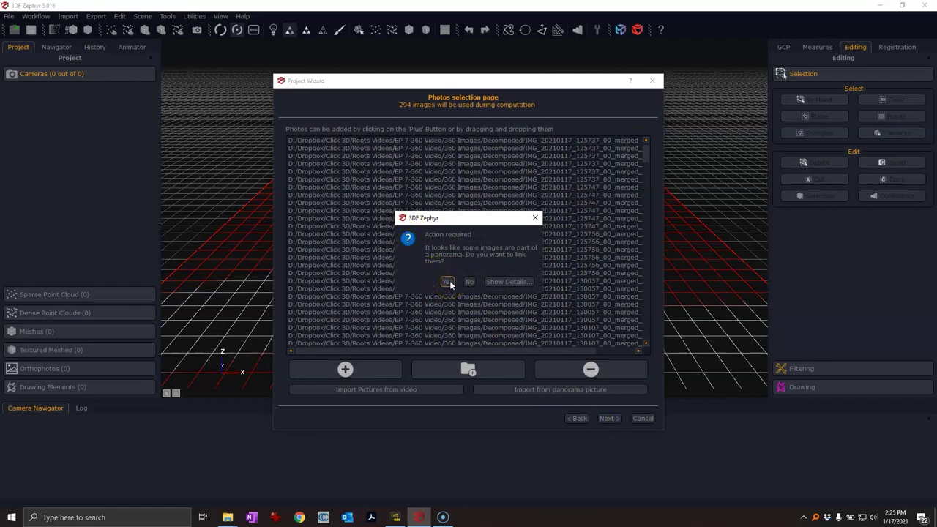
left_click(449, 282)
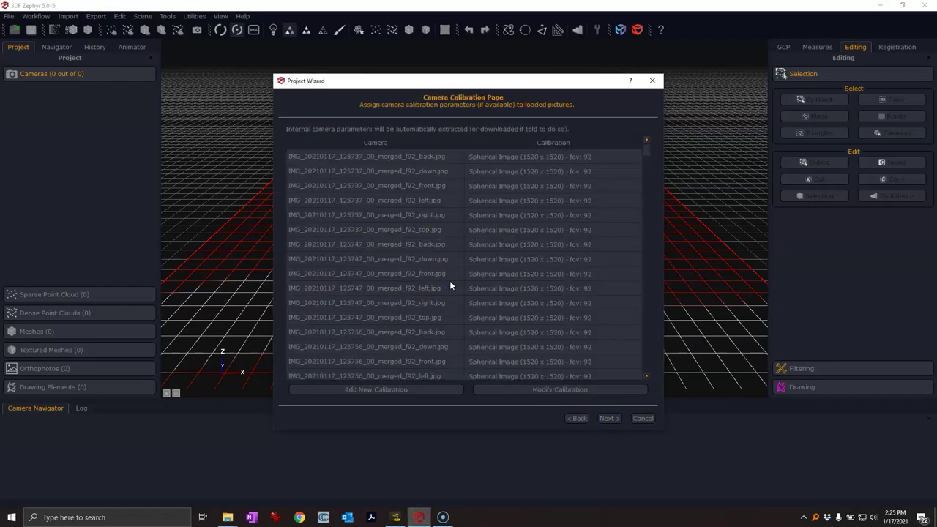
left_click(607, 418)
- Keep the Close Range category with the Default preset for camera orientation and run the sparse reconstruction
left_click(350, 170)
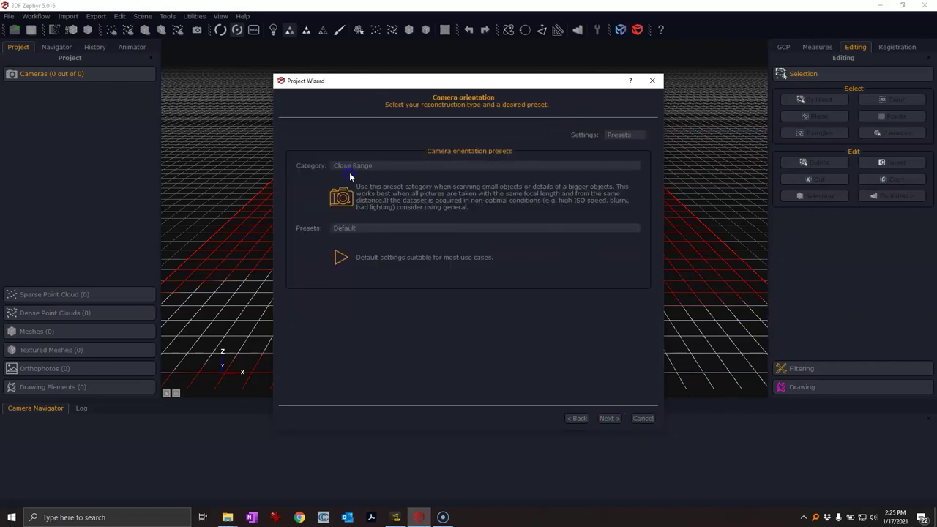
left_click(353, 230)
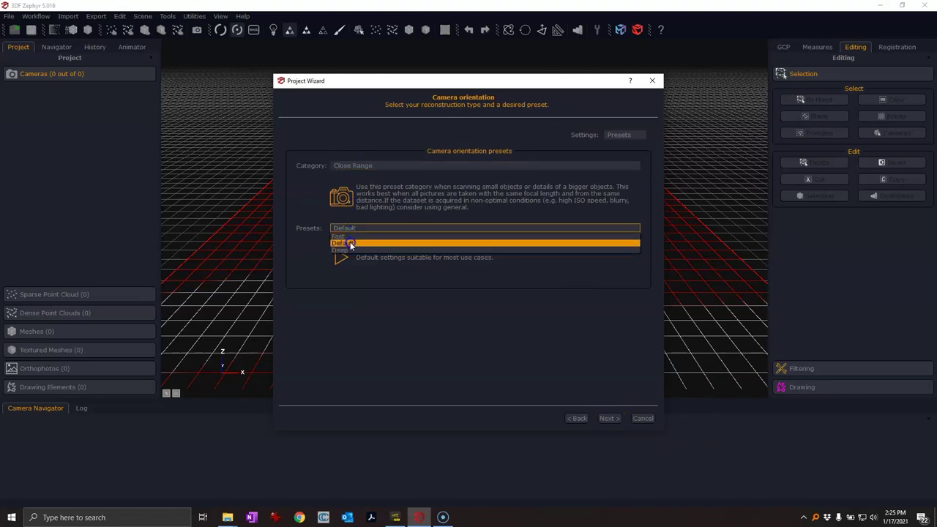
left_click(350, 244)
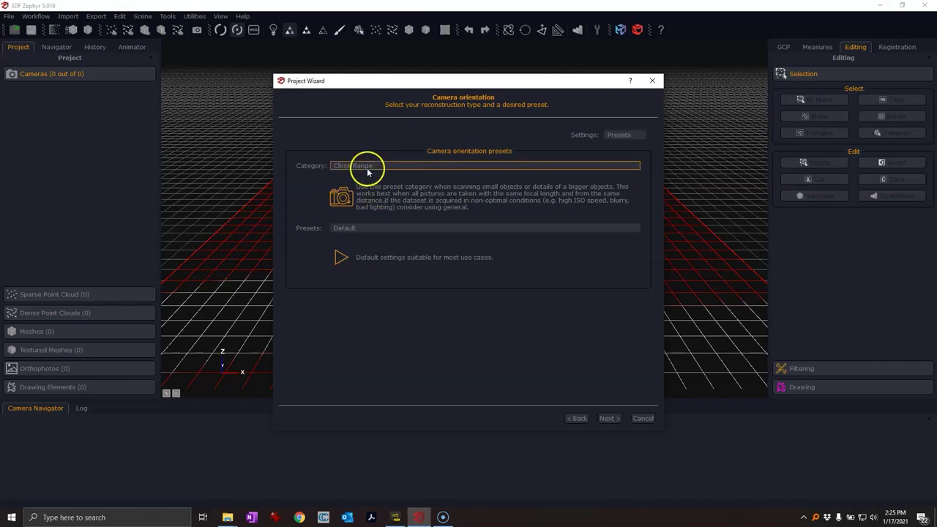
left_click(610, 419)
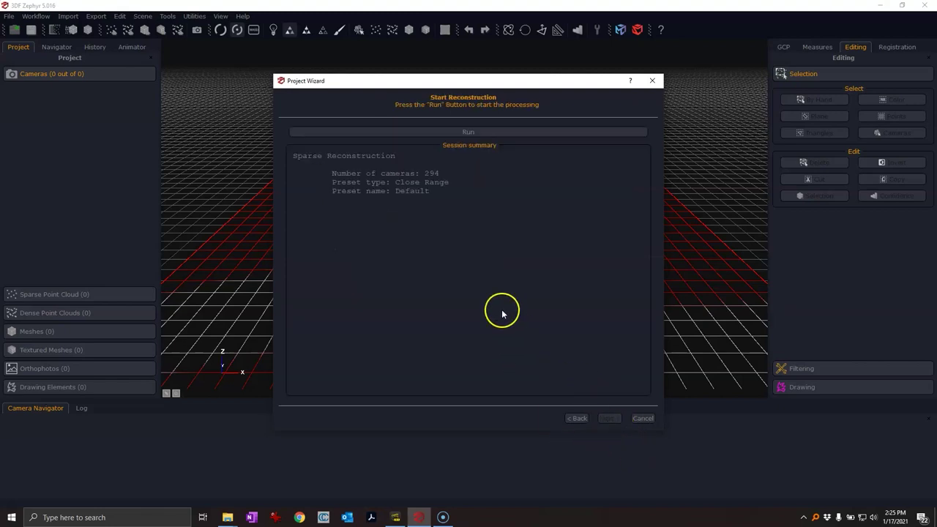
left_click(429, 134)
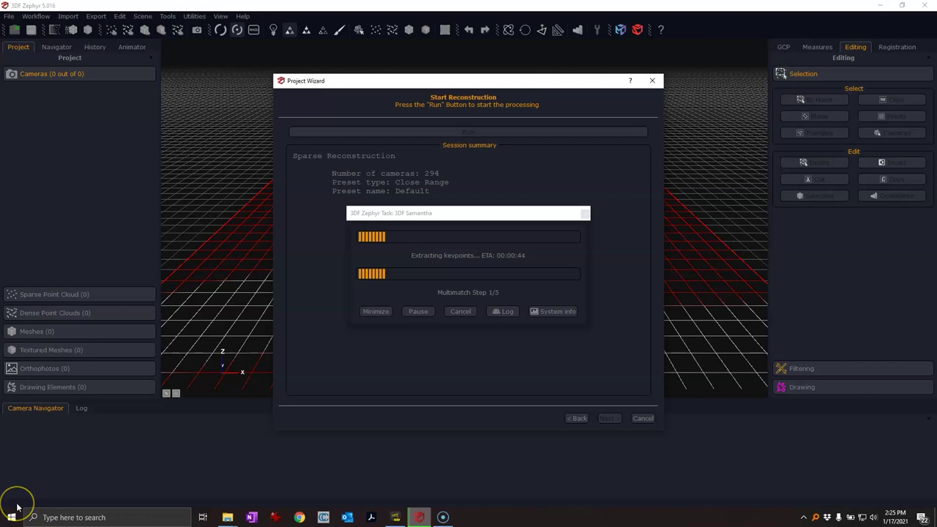
- Review the reconstruction status of every camera through the whole results summary
left_click(629, 213)
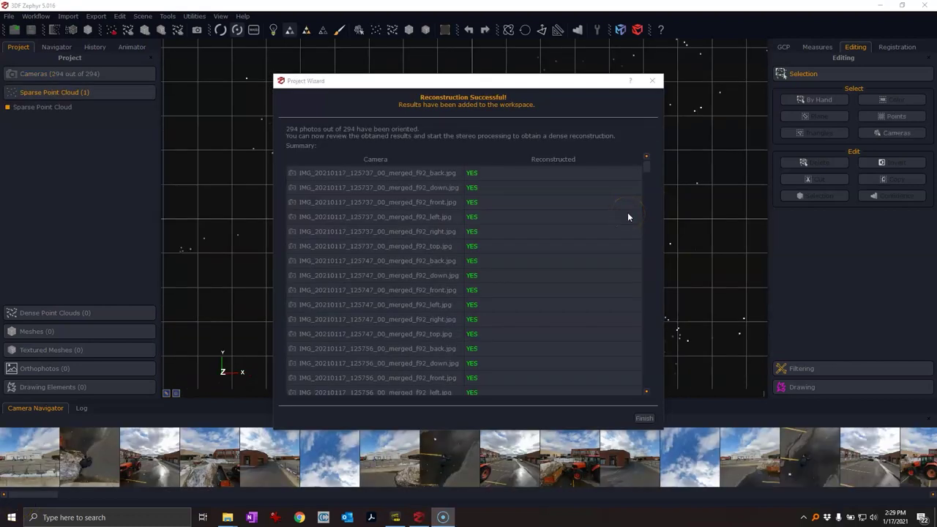
left_click(657, 187)
left_click_drag(646, 170, 648, 192)
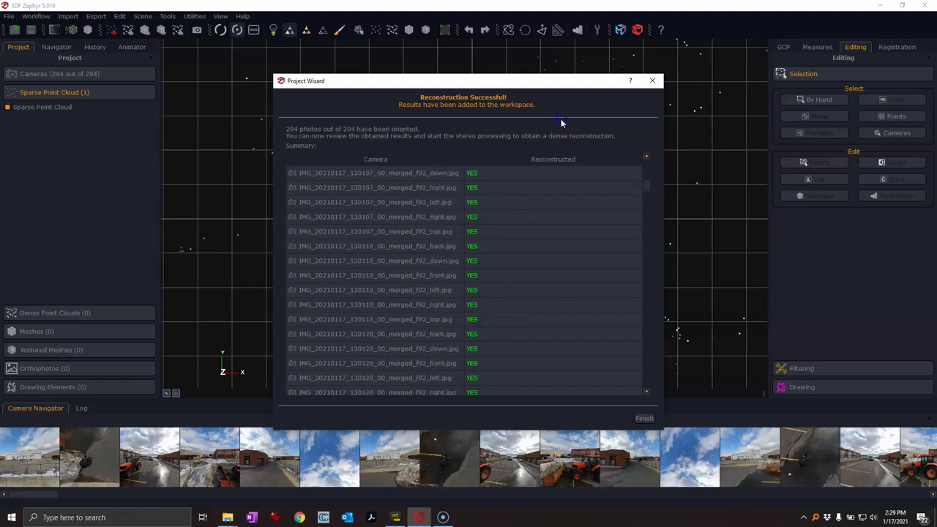
left_click(641, 192)
left_click_drag(648, 189, 647, 374)
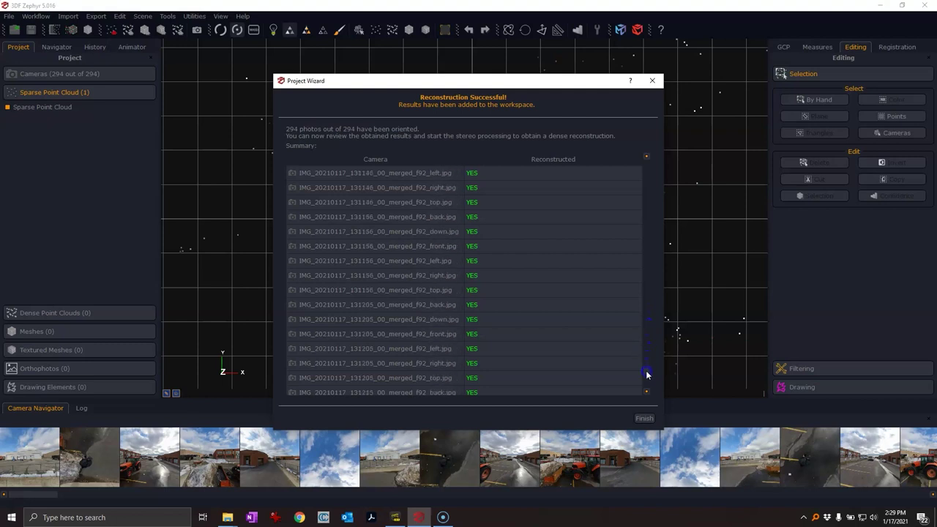
scroll(607, 350, "up", 15)
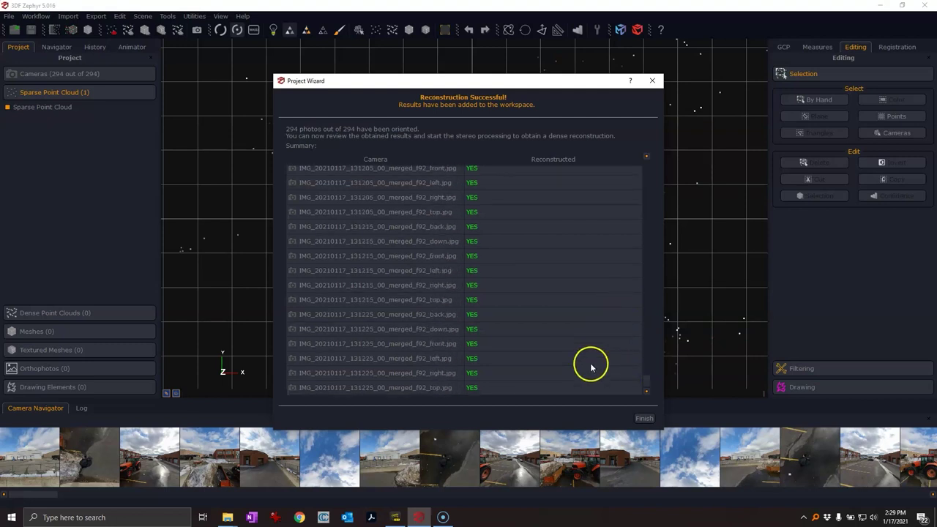
scroll(545, 216, "up", 10)
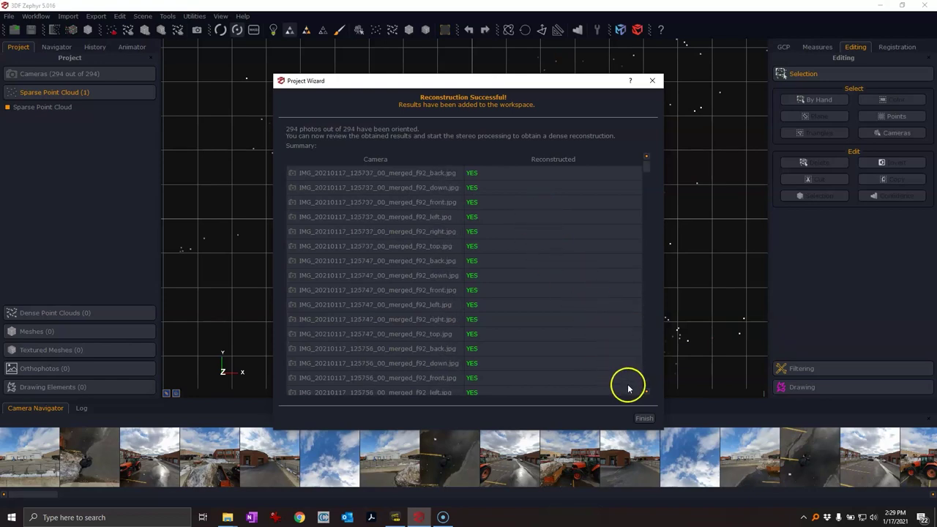
- Finish the project wizard and inspect the panorama camera cubes within the sparse point cloud up close from an oblique angle
left_click(644, 419)
mouse_move(473, 254)
left_mouse_down()
mouse_move(517, 174)
mouse_move(425, 290)
mouse_move(415, 278)
mouse_move(412, 293)
mouse_move(477, 224)
mouse_move(515, 215)
mouse_move(489, 264)
left_mouse_up()
scroll(523, 245, "up", 8)
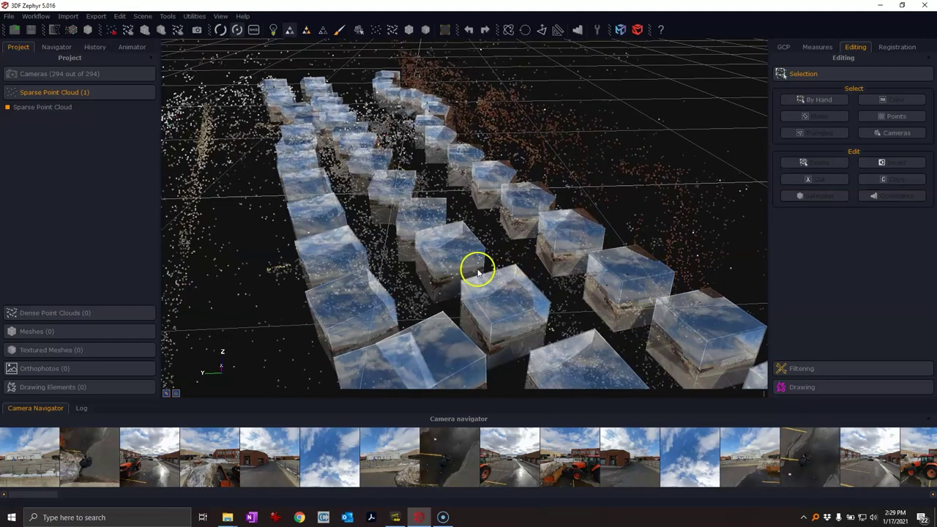
- Inspect the rows of panorama camera cubes and the surrounding sparse points up close and from above
scroll(659, 301, "down", 3)
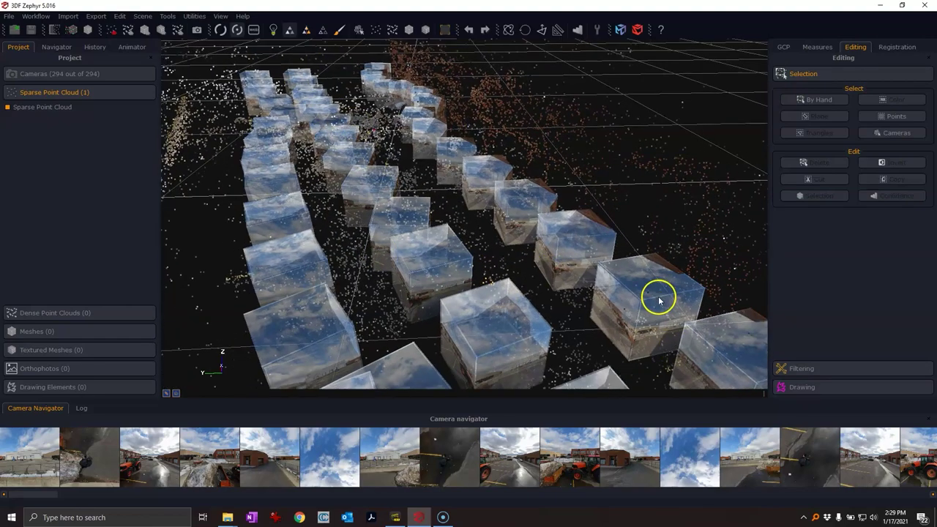
left_click_drag(634, 276, 543, 216)
left_click_drag(506, 310, 334, 316)
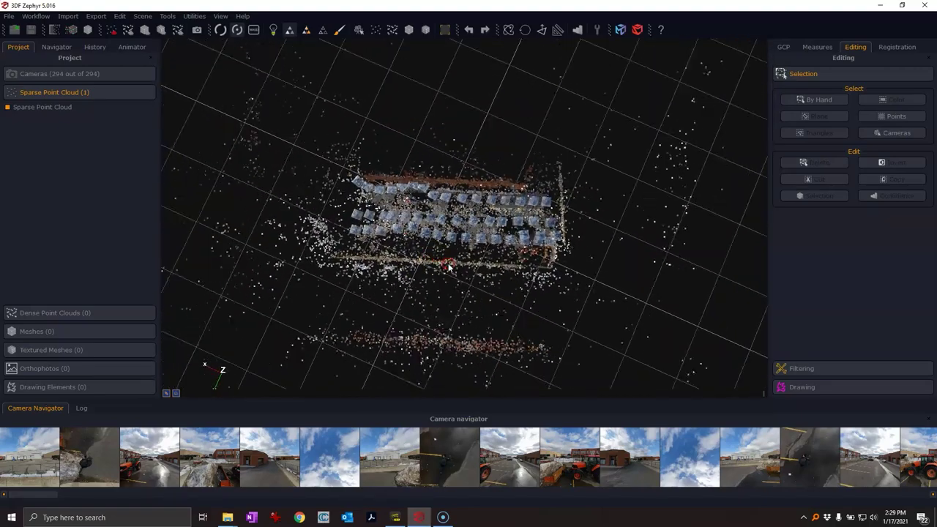
middle_click_drag(435, 250, 473, 265)
scroll(465, 272, "up", 3)
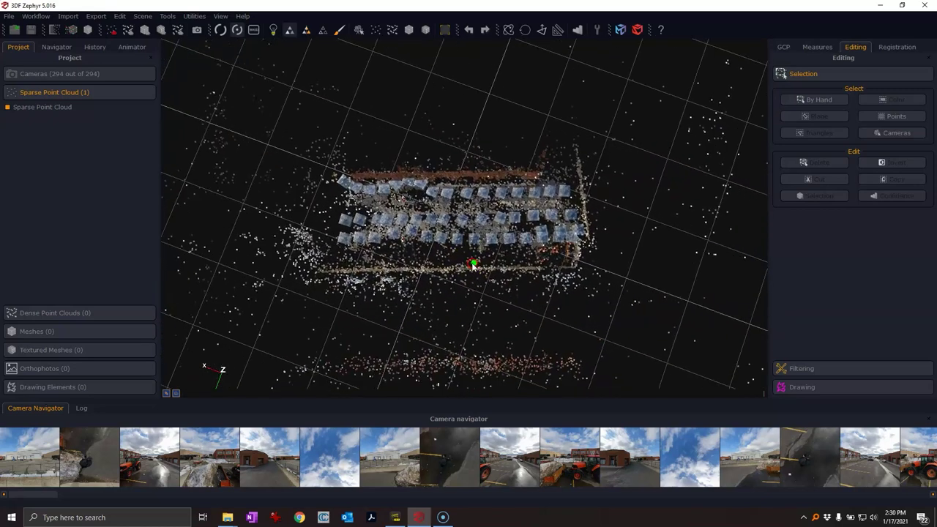
- Open the reconstruction bounding box for editing and pull its oversized faces inward toward the sparse point cloud
left_click(446, 29)
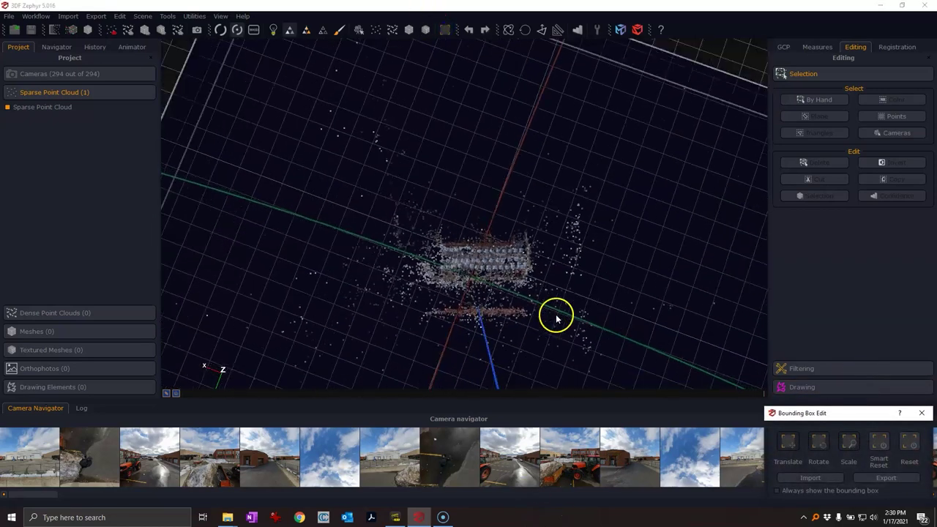
scroll(578, 362, "down", 5)
left_click_drag(419, 380, 419, 294)
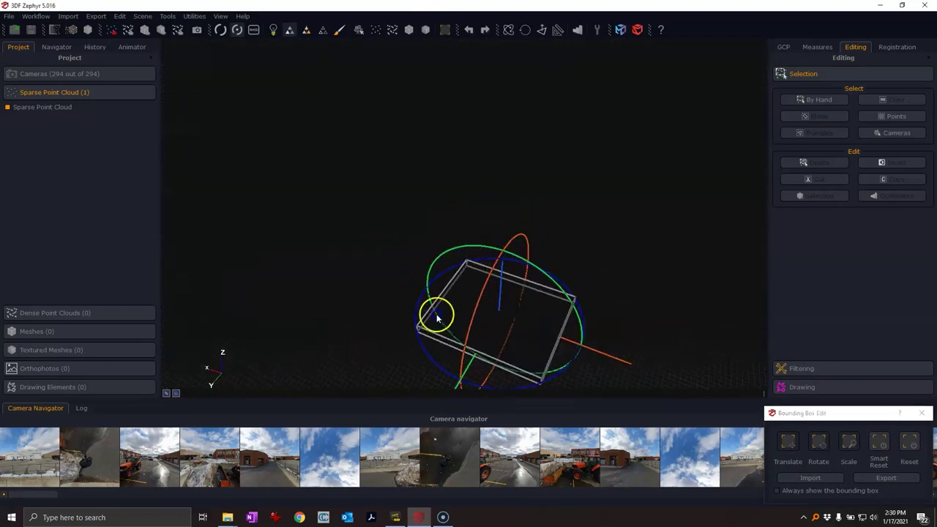
mouse_move(485, 359)
left_mouse_down()
mouse_move(508, 335)
mouse_move(598, 343)
left_mouse_up()
scroll(544, 348, "up", 3)
middle_click_drag(544, 348, 473, 286)
left_click_drag(515, 292, 430, 296)
left_click_drag(334, 293, 476, 214)
left_click(481, 277)
left_click_drag(419, 241, 440, 315)
- Shorten the elongated bounding box by moving its end faces closer to the camera rows
scroll(448, 249, "up", 5)
middle_click_drag(469, 246, 560, 231)
left_click_drag(560, 234, 531, 161)
left_click_drag(479, 141, 479, 141)
left_click_drag(455, 233, 469, 210)
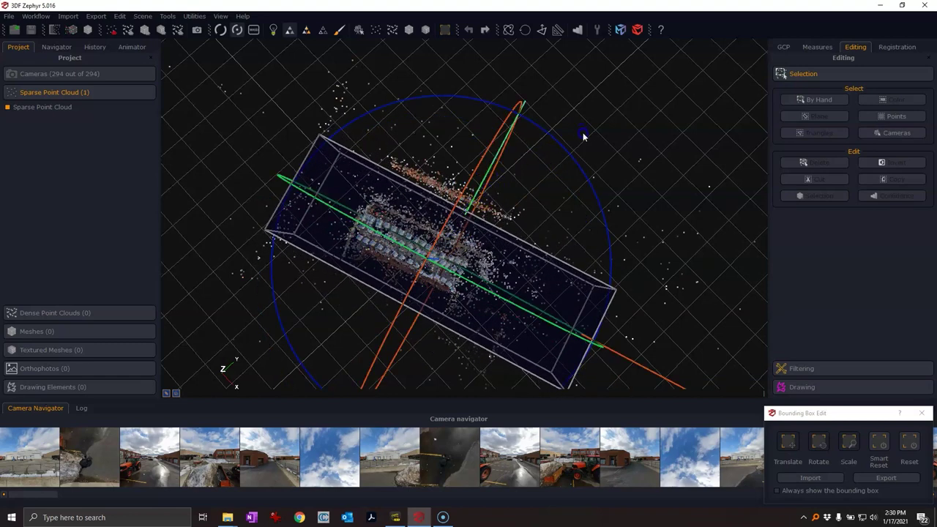
left_click_drag(563, 153, 483, 310)
left_click_drag(317, 300, 392, 296)
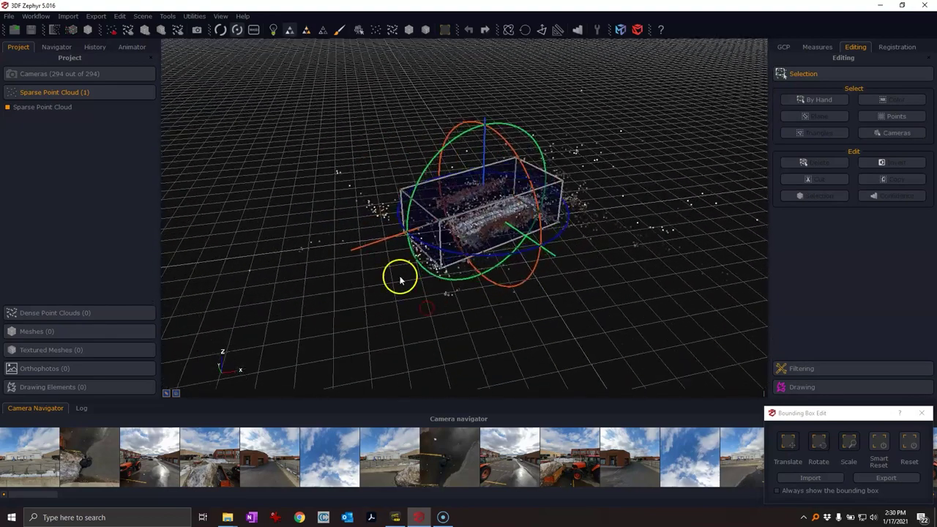
left_click_drag(417, 234, 450, 225)
- Pull the bounding box's long side face inward to exclude the separate strip of points across from the brick building
middle_click_drag(349, 284, 406, 320)
left_click_drag(407, 324, 479, 327)
scroll(459, 259, "up", 3)
middle_click_drag(459, 260, 396, 310)
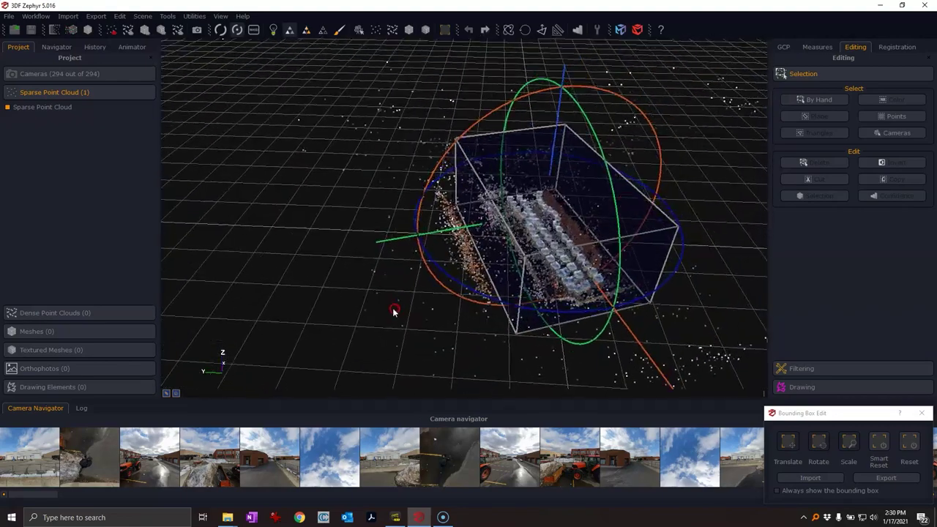
left_click_drag(498, 243, 523, 234)
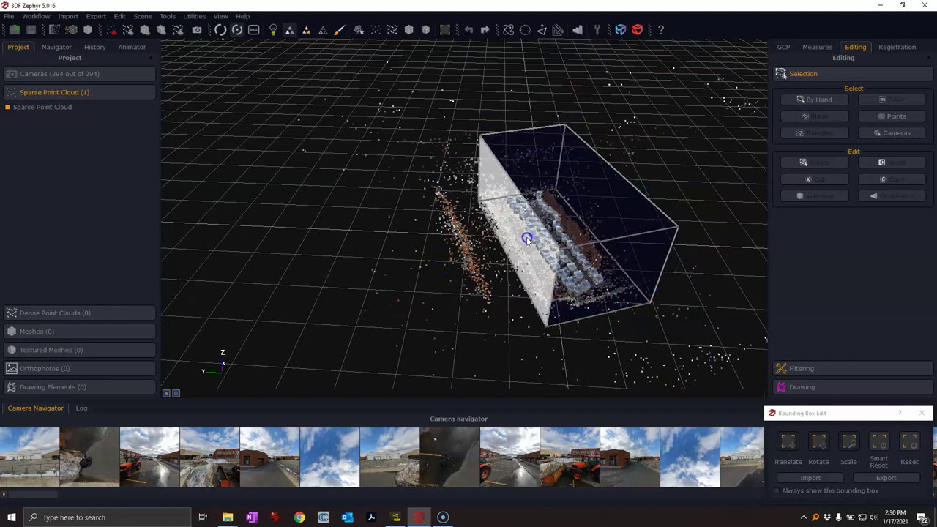
scroll(523, 232, "up", 5)
mouse_move(581, 258)
left_mouse_down()
mouse_move(603, 247)
mouse_move(593, 257)
left_mouse_up()
- Fit the bounding box's remaining end face close to the camera rows and finish editing the box
scroll(587, 261, "down", 2)
left_click_drag(360, 270, 500, 287)
left_click_drag(417, 248, 605, 305)
left_click_drag(407, 275, 484, 269)
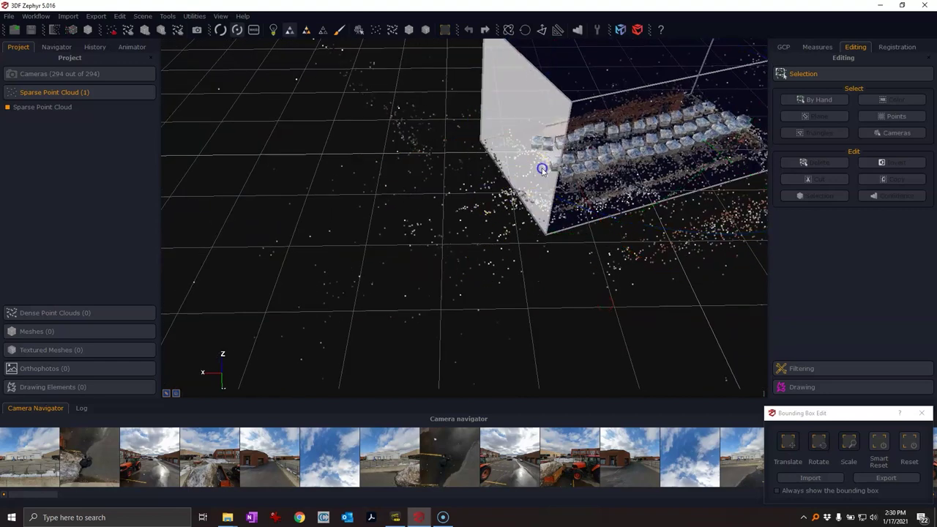
left_click_drag(535, 174, 519, 149)
scroll(547, 226, "up", 3)
left_click_drag(548, 226, 352, 323)
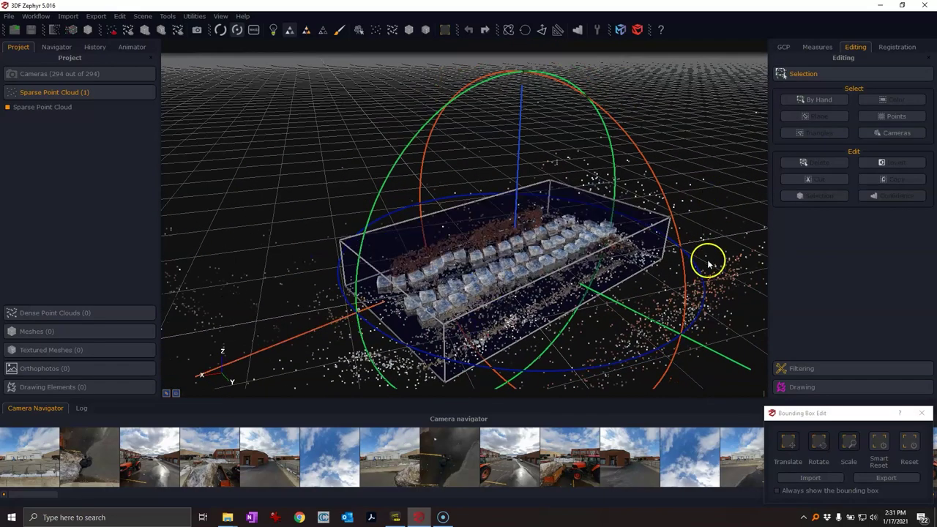
left_click(921, 414)
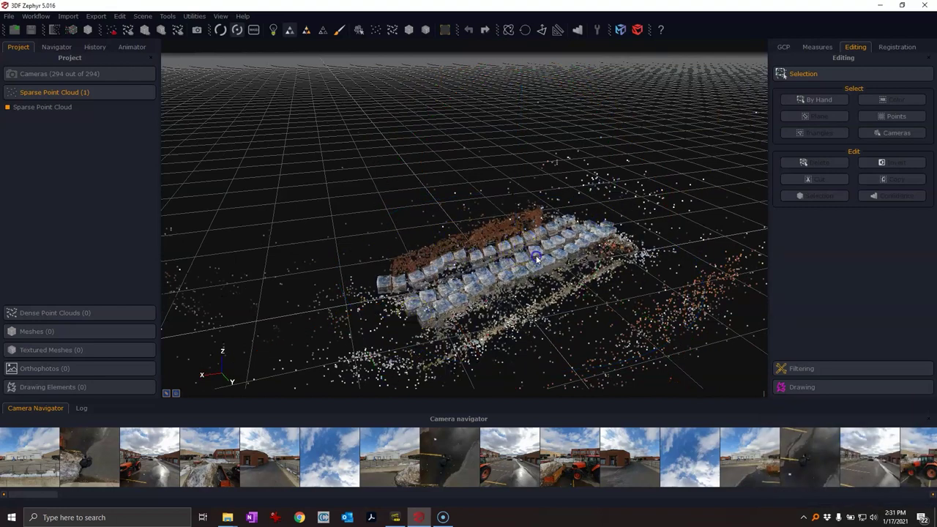
- Generate a dense point cloud from all cameras using the Close Range category and the Default preset
left_click(47, 18)
left_click(73, 58)
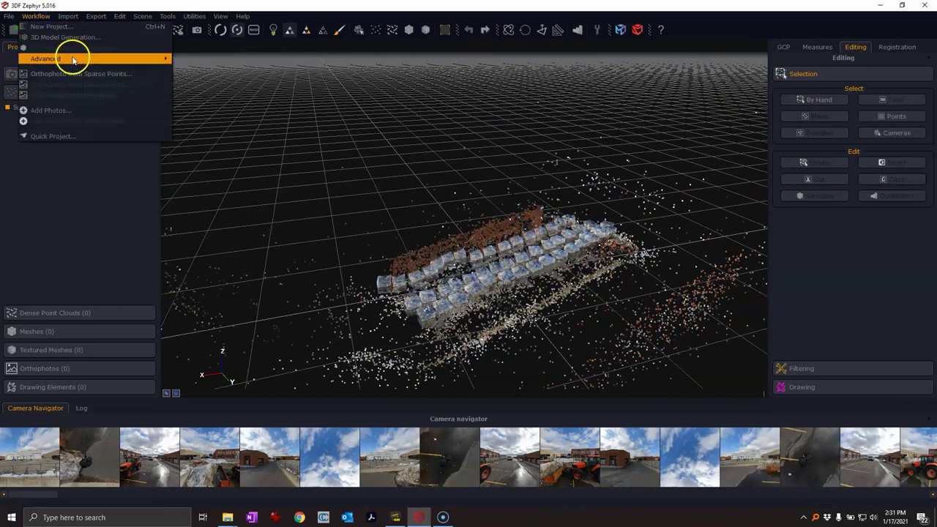
left_click(203, 61)
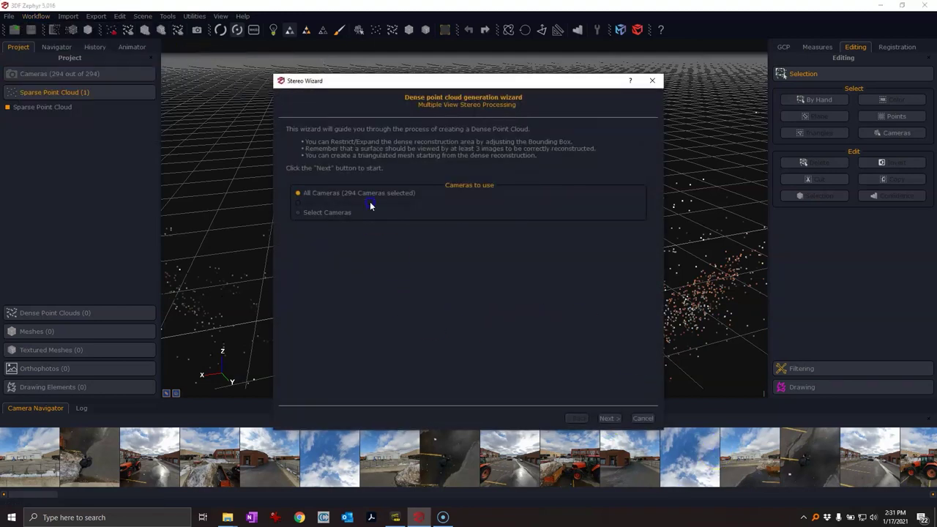
left_click(610, 419)
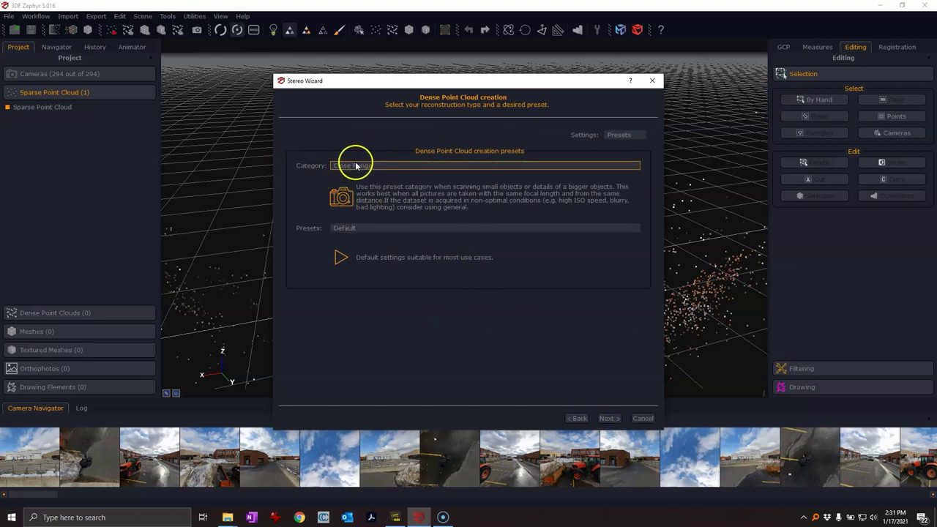
left_click(349, 229)
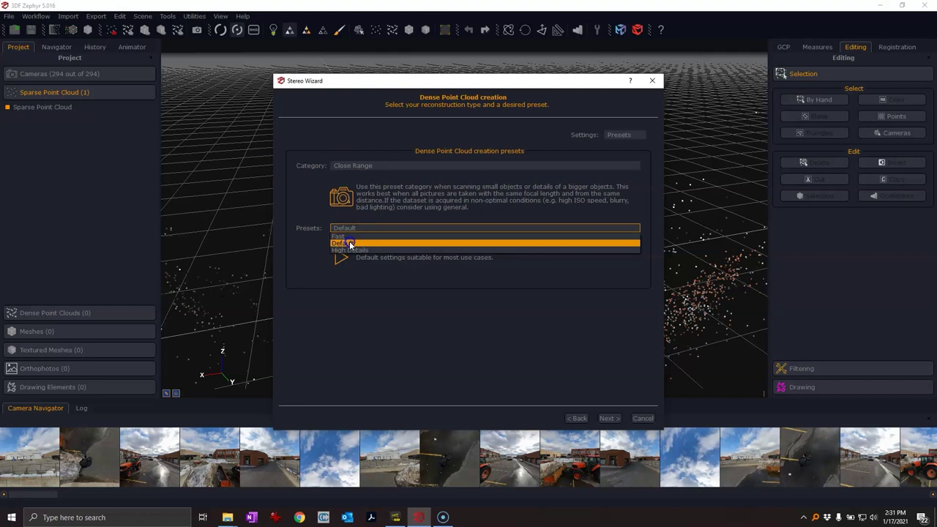
left_click(350, 244)
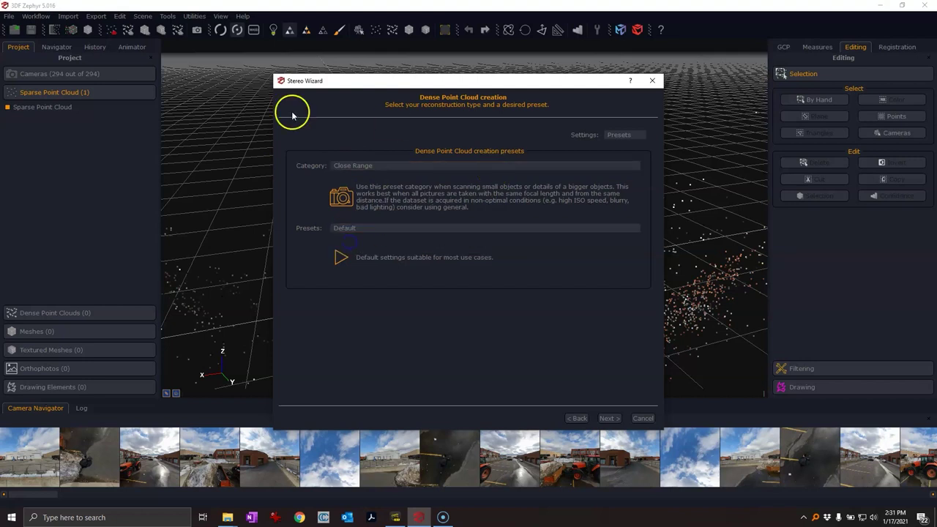
left_click(608, 419)
left_click(454, 218)
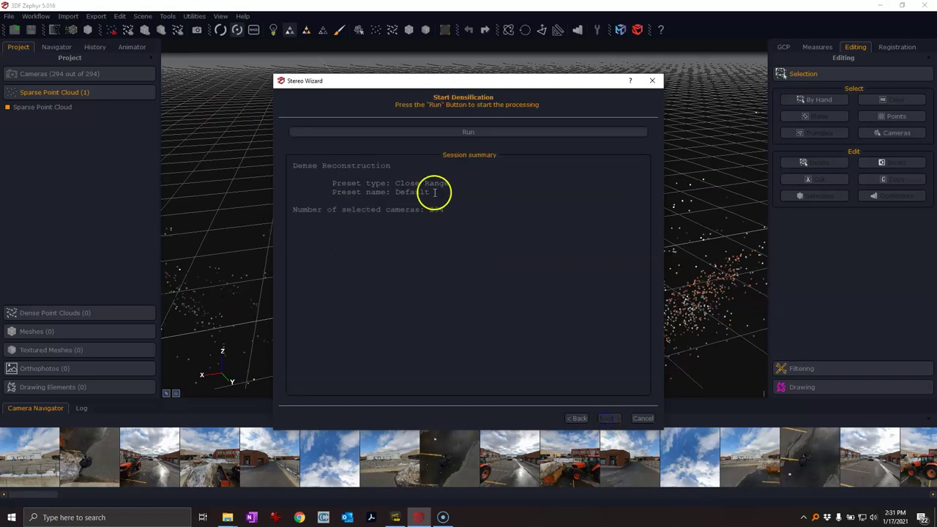
left_click(473, 133)
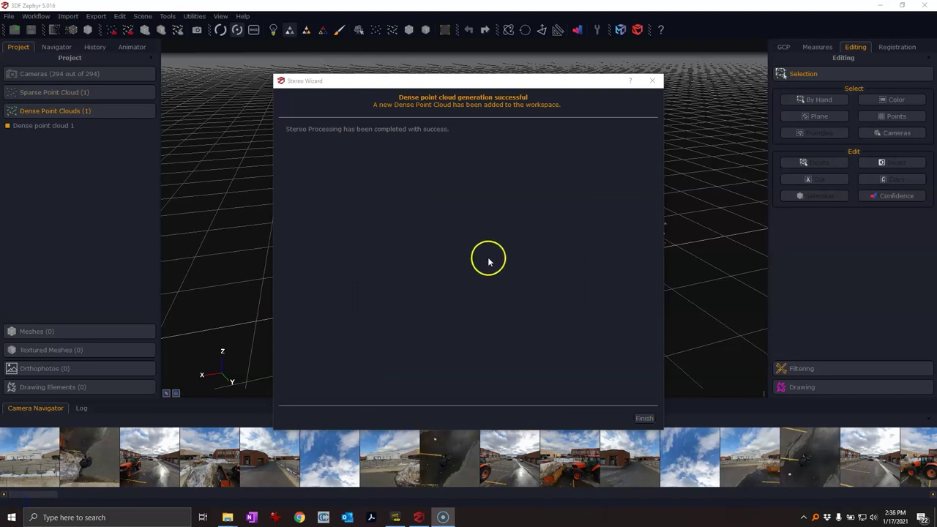
left_click(645, 419)
- Hide all the camera cubes so only the dense point cloud of the parking lot is displayed
left_click_drag(454, 311, 507, 296)
scroll(479, 300, "up", 4)
middle_click_drag(370, 320, 485, 242)
scroll(461, 258, "up", 2)
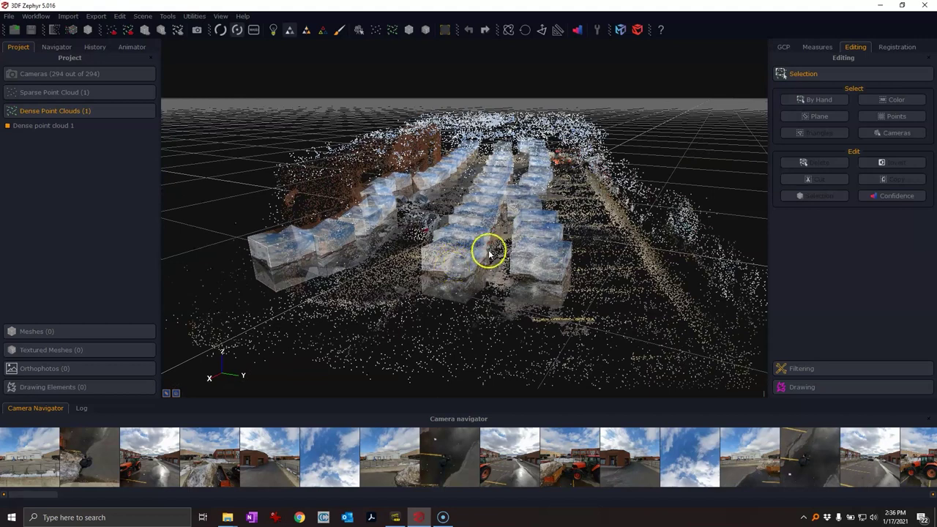
left_click(110, 74)
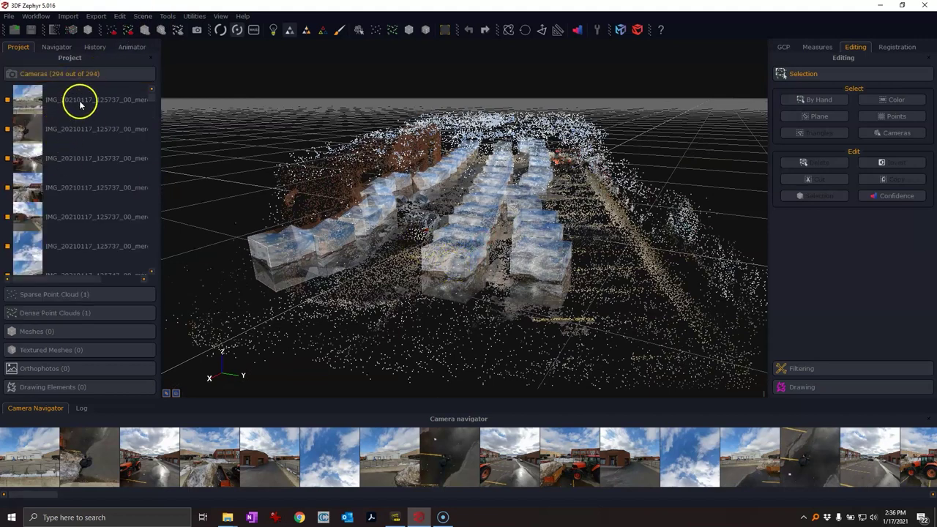
right_click(78, 106)
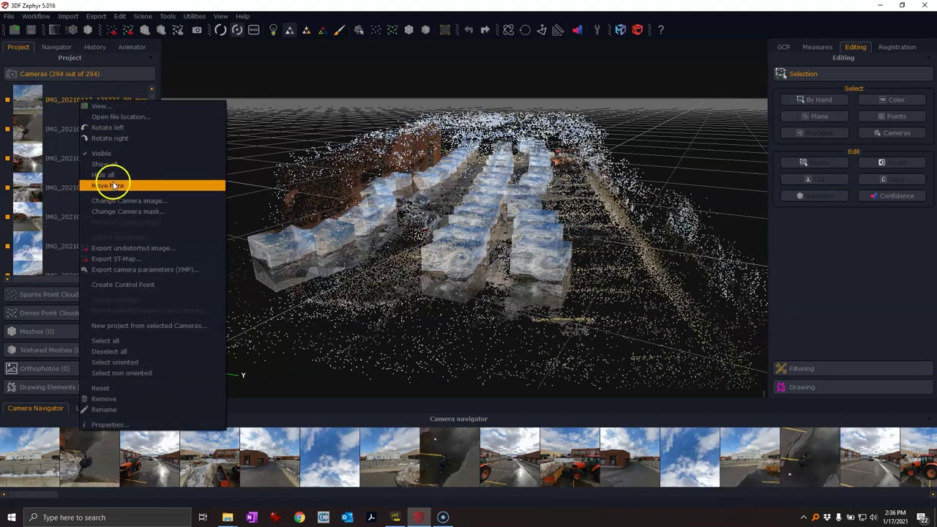
left_click(112, 184)
- Adjust the bounding box's top face to roughly the height of the brick building and finish editing the box
left_click_drag(578, 202, 495, 226)
left_click_drag(498, 185, 655, 210)
left_click_drag(460, 275, 428, 306)
left_click_drag(615, 291, 356, 86)
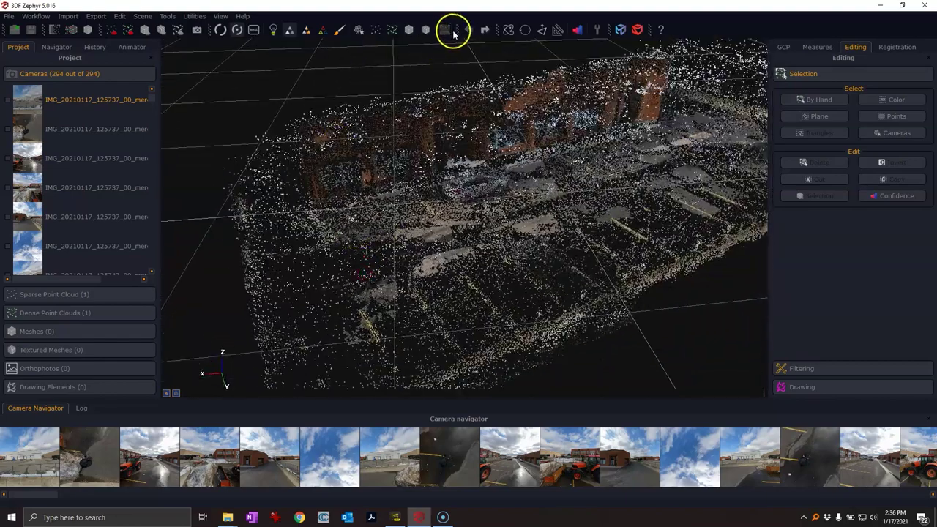
left_click(453, 33)
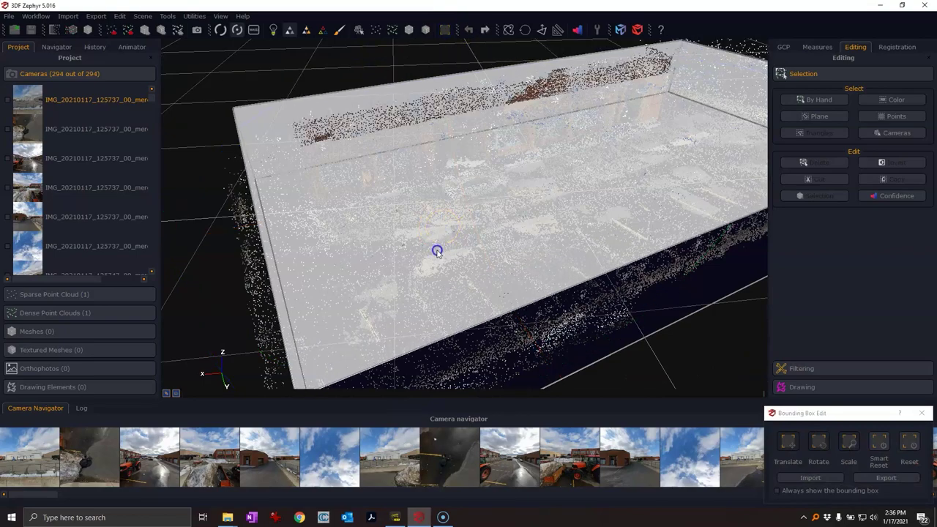
left_click_drag(437, 251, 409, 261)
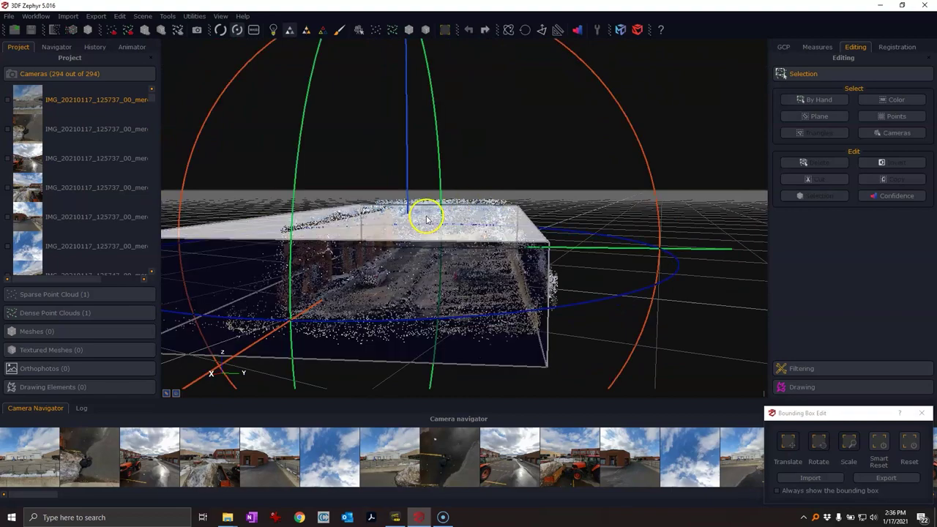
left_click_drag(428, 220, 391, 375)
left_click_drag(664, 352, 498, 262)
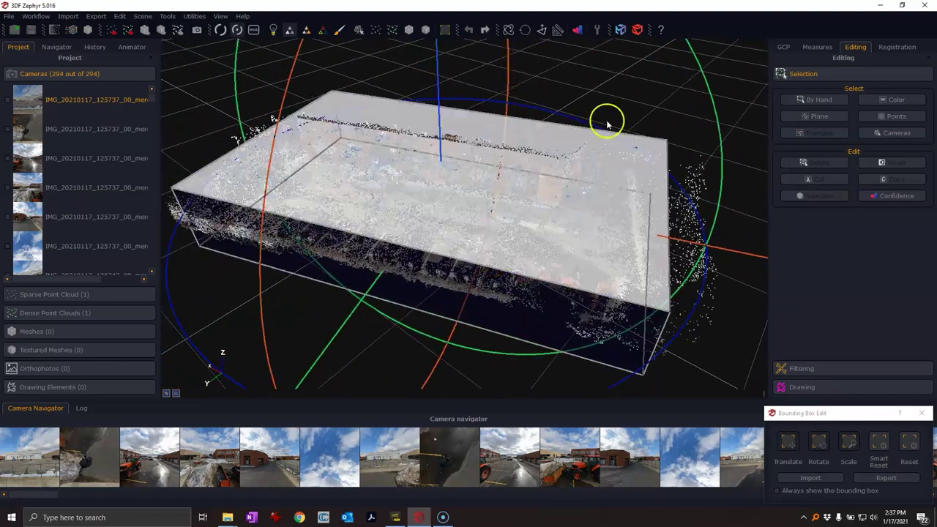
left_click(924, 414)
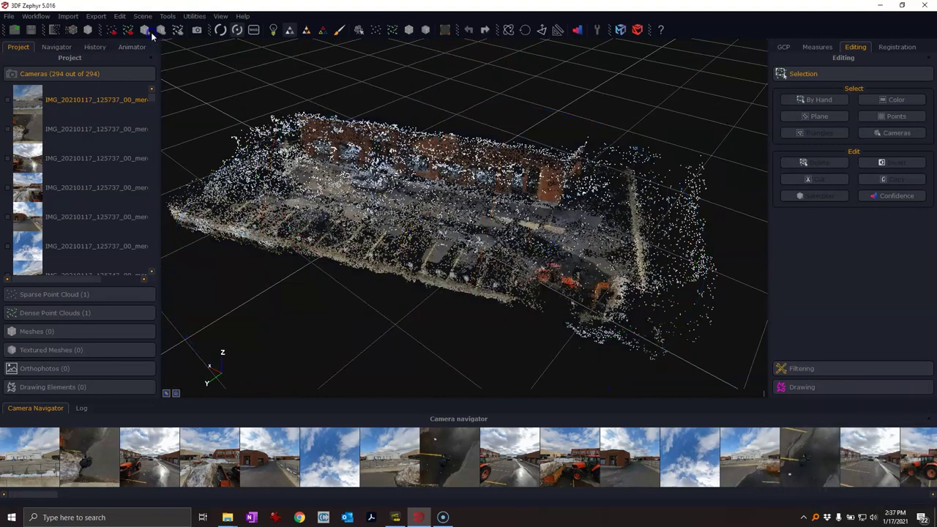
- Extract a mesh from Dense point cloud 1 with all cameras, the Close Range category and the Default preset
left_click(33, 19)
mouse_move(58, 58)
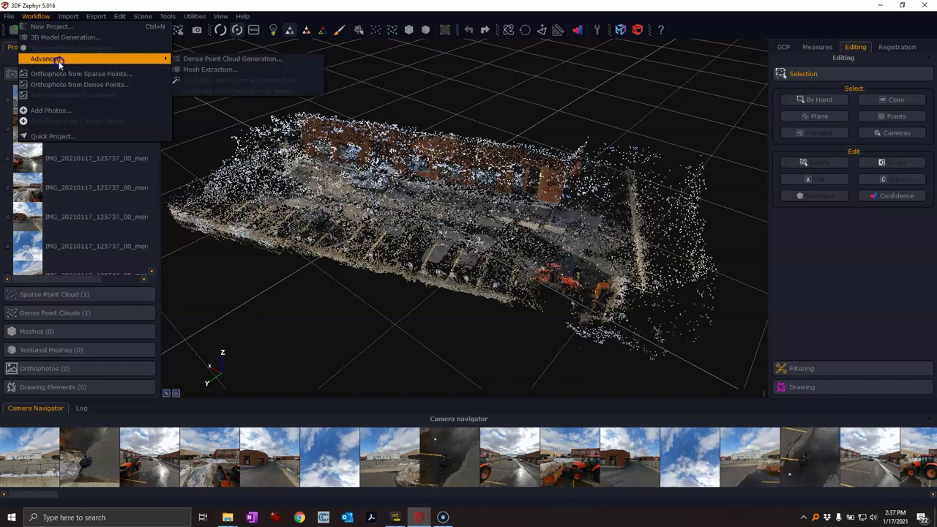
left_click(210, 69)
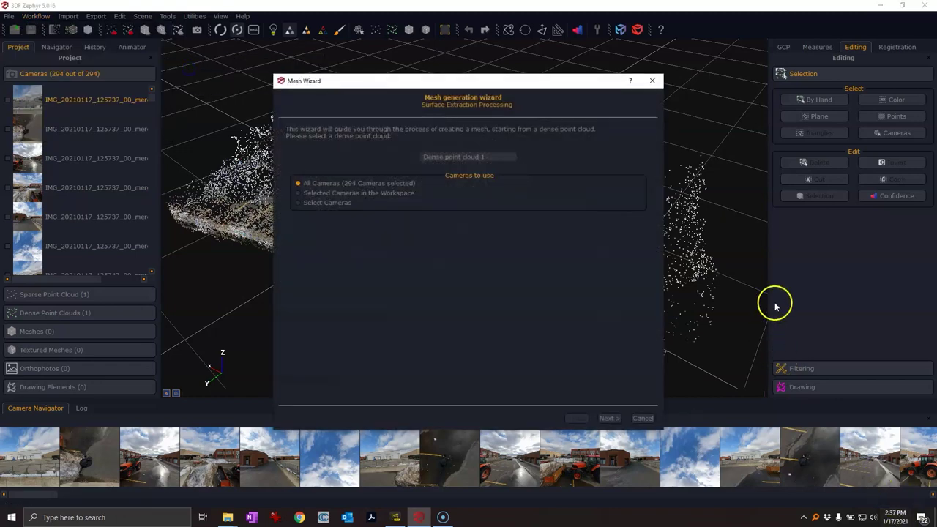
left_click(610, 419)
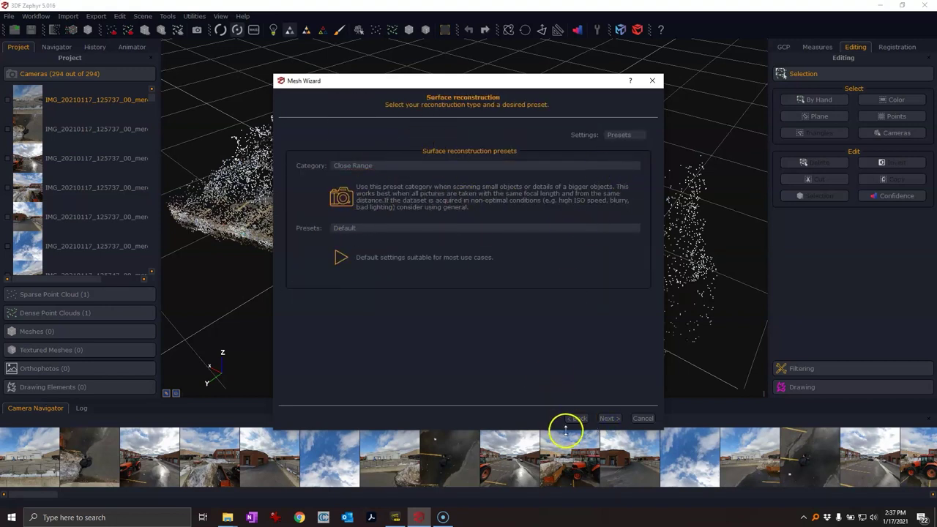
left_click(610, 418)
left_click(454, 132)
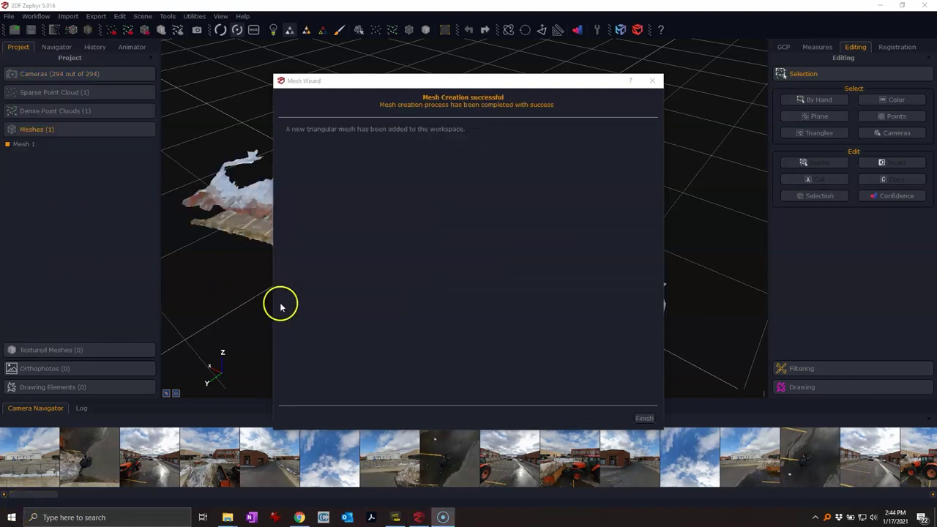
left_click(644, 418)
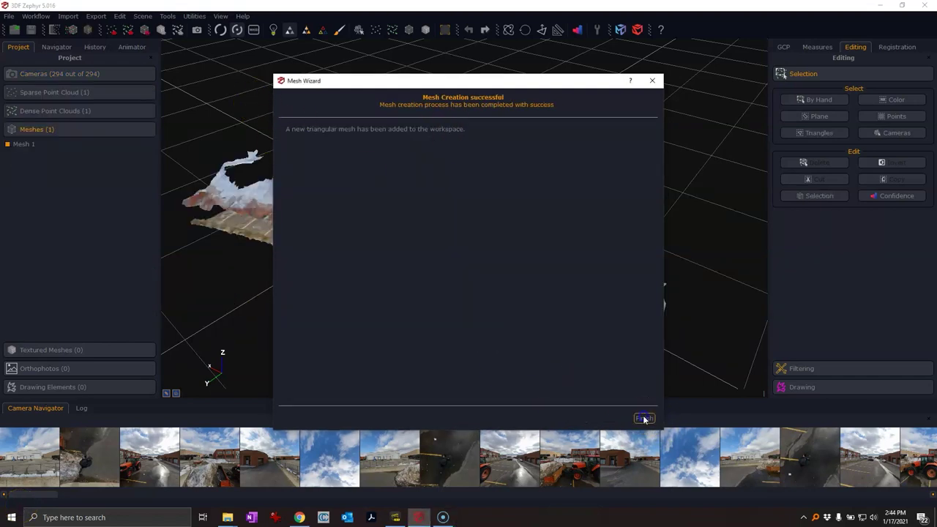
- Inspect the parking lot mesh around the two parked cars, the brick building and the sky-coloured fragments
left_click_drag(373, 291, 367, 256)
middle_click_drag(300, 220, 395, 261)
scroll(381, 242, "up", 5)
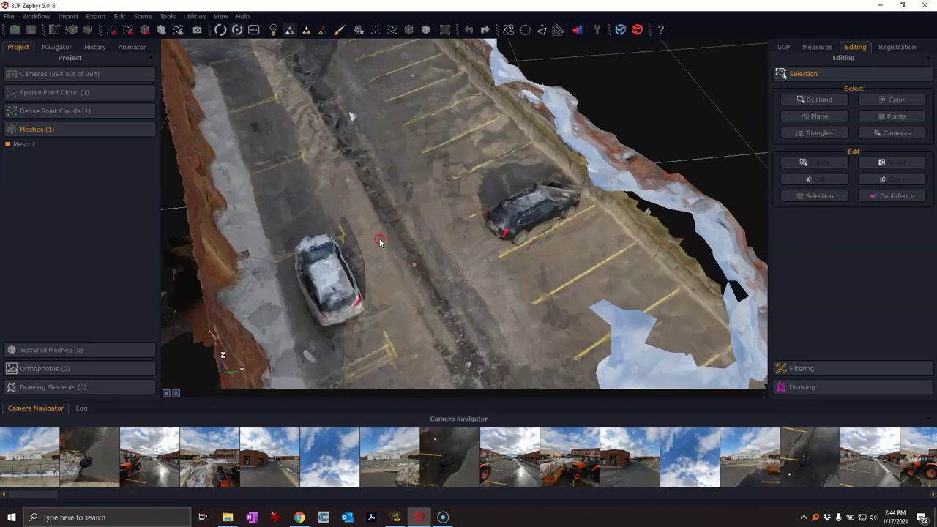
left_click_drag(381, 242, 392, 195)
scroll(435, 193, "down", 3)
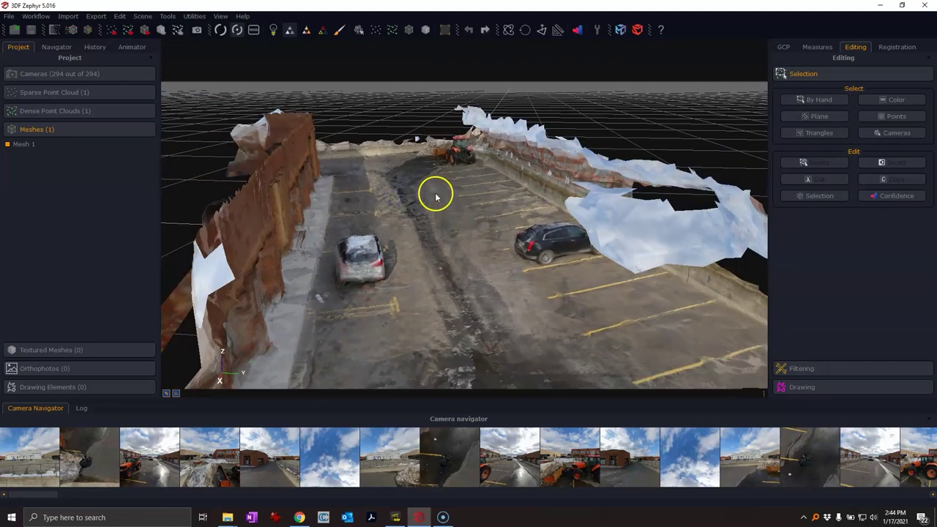
scroll(441, 205, "up", 2)
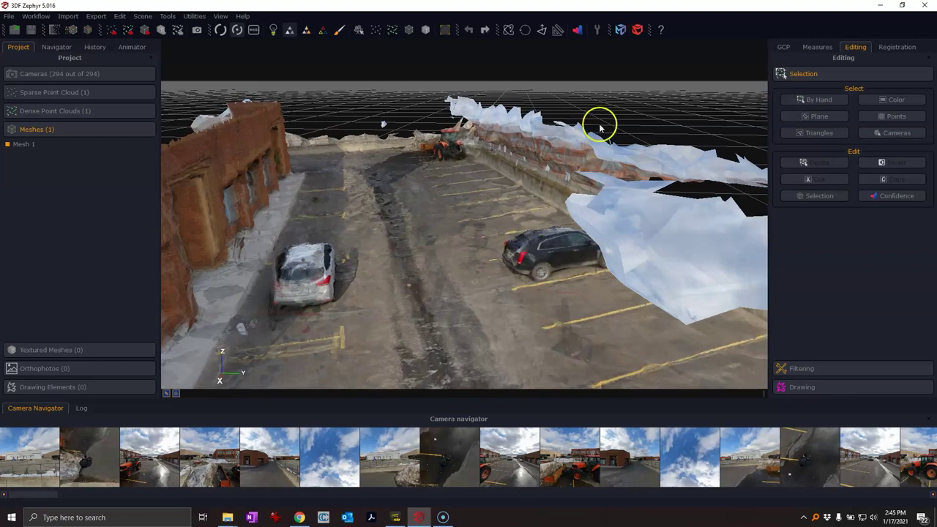
- Inspect the mesh along the snowy centre strip and stall lines, and around the orange tractor beside the snowbank
left_click_drag(503, 207, 455, 250)
scroll(418, 268, "up", 5)
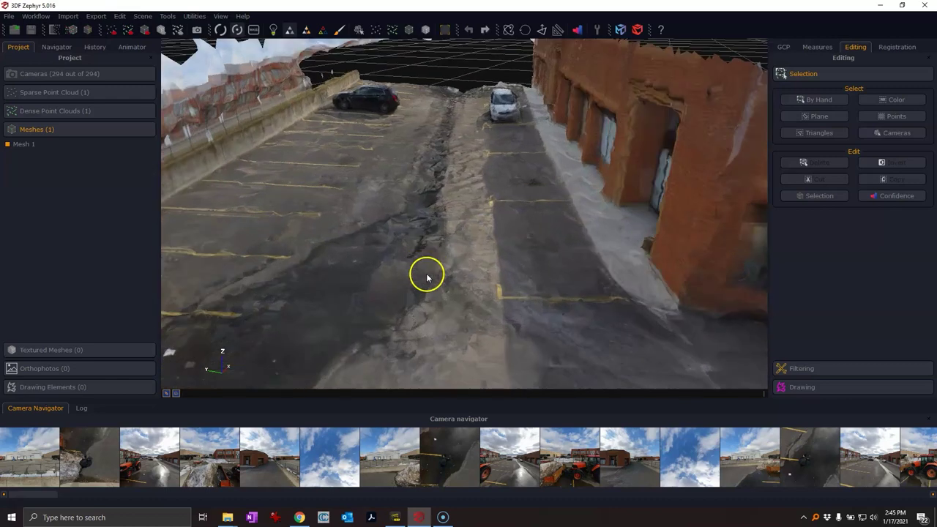
scroll(503, 311, "up", 3)
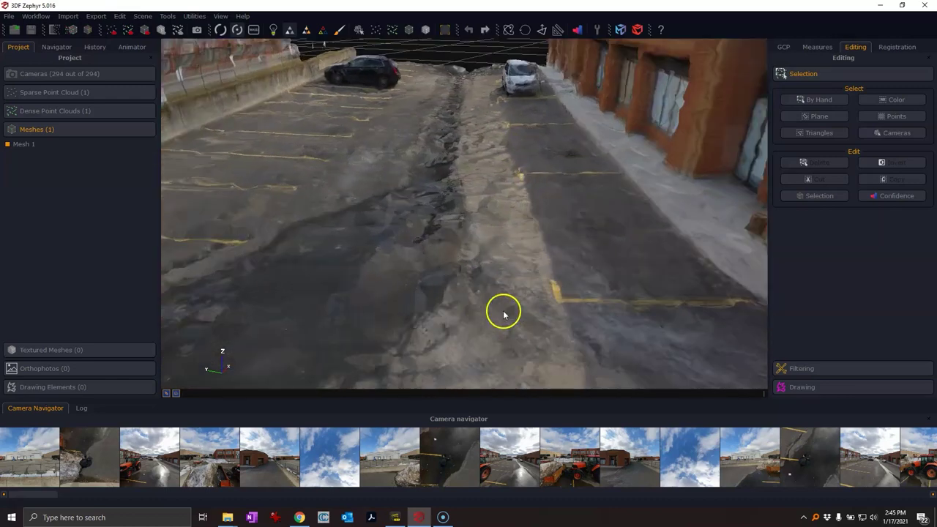
scroll(521, 280, "down", 2)
left_click_drag(515, 281, 460, 203)
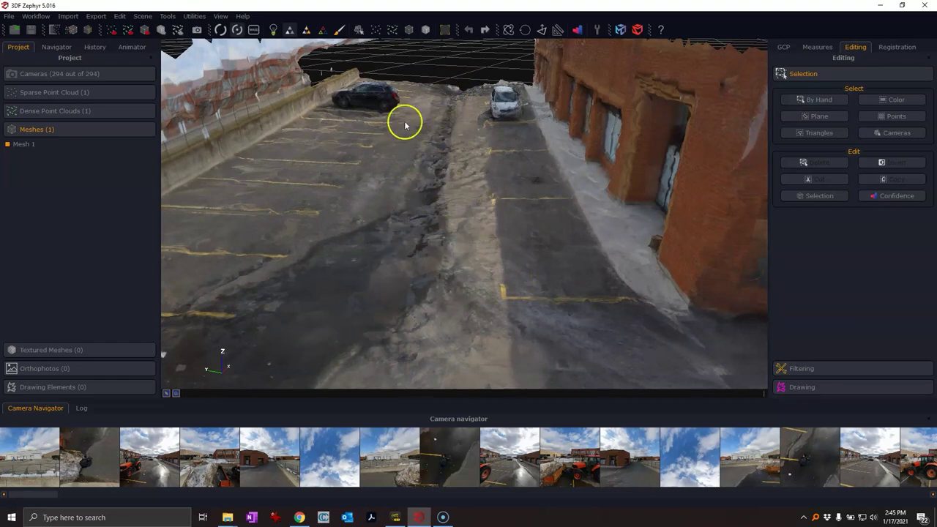
scroll(383, 194, "down", 5)
left_click_drag(374, 273, 233, 338)
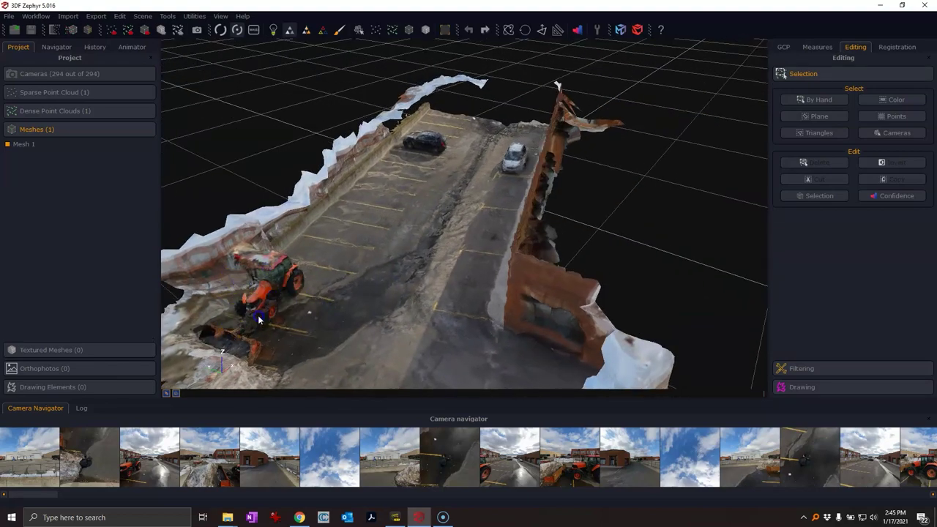
left_click_drag(326, 296, 218, 318)
scroll(217, 318, "up", 2)
middle_click_drag(217, 318, 423, 257)
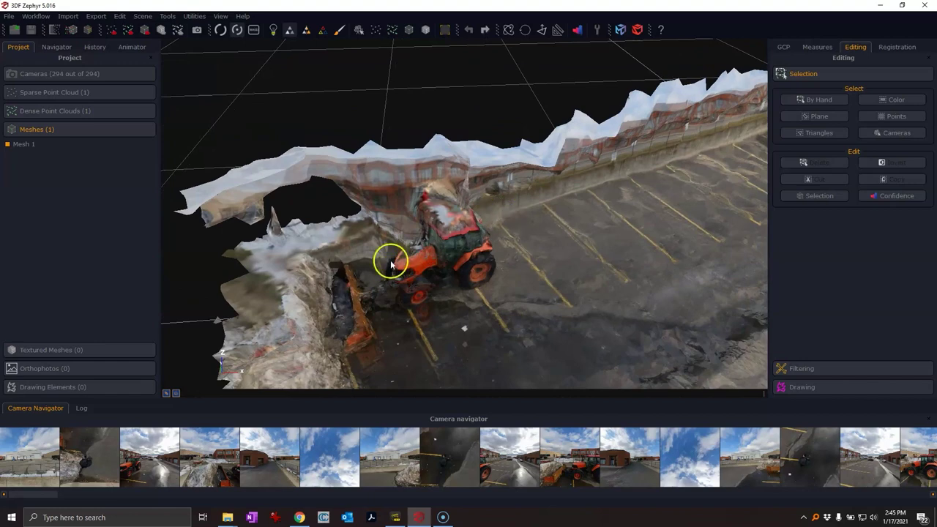
left_click_drag(418, 251, 417, 301)
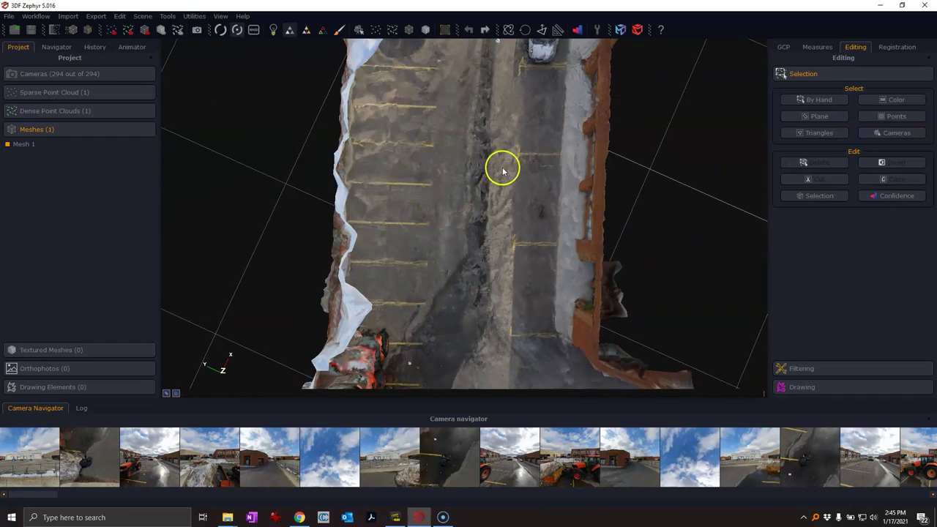
- Examine the parking lot mesh from overhead, checking the stall lines, both parked cars and the brick building's roof edge
scroll(502, 172, "up", 2)
mouse_move(502, 169)
middle_mouse_down()
mouse_move(488, 241)
mouse_move(451, 279)
mouse_move(452, 293)
middle_mouse_up()
middle_click_drag(446, 183, 451, 247)
middle_click_drag(448, 212, 438, 272)
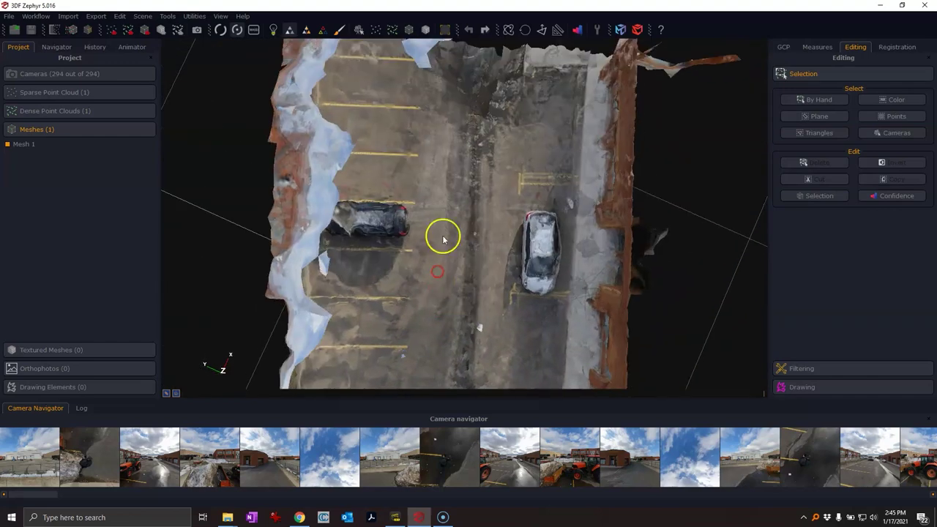
left_click_drag(466, 274, 519, 230)
right_click_drag(249, 278, 346, 268)
scroll(392, 267, "up", 3)
left_click_drag(413, 263, 458, 259)
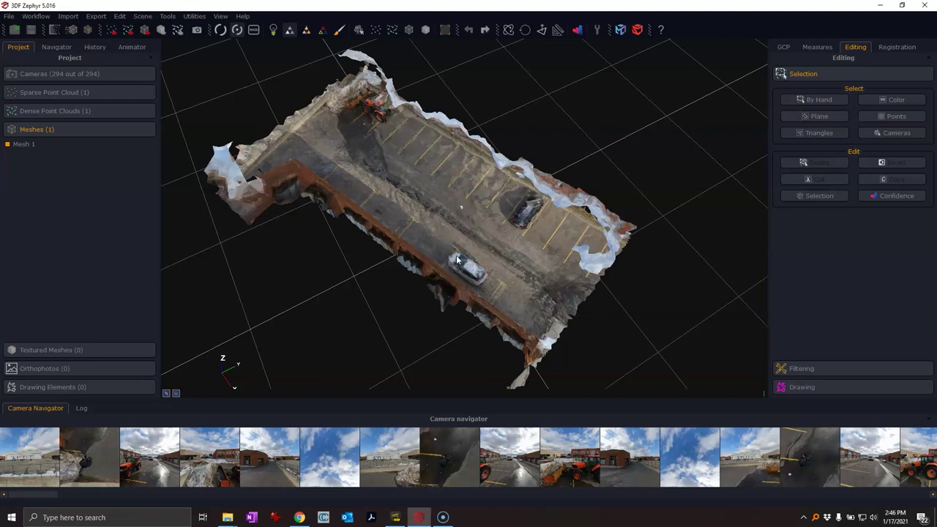
left_click_drag(252, 247, 349, 251)
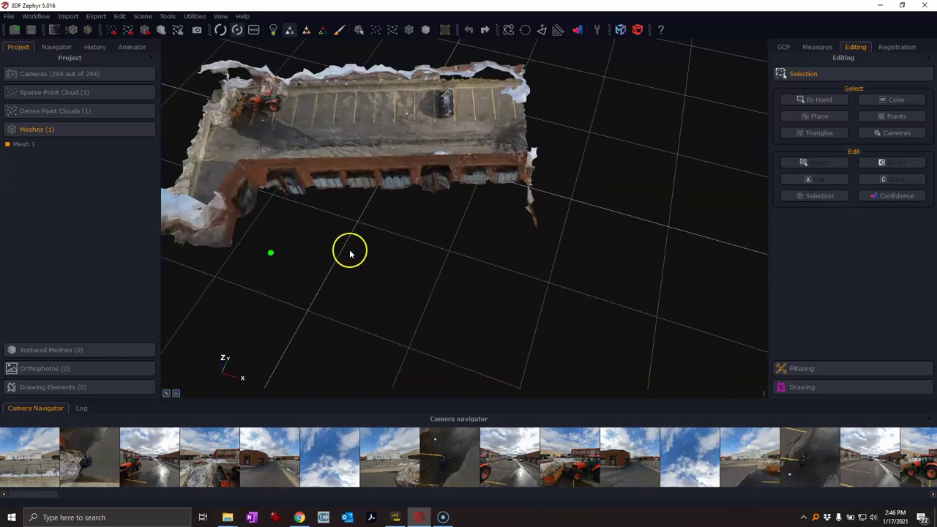
- Examine the mesh near ground level around the tractor, the concrete wall, the parked cars and the storefront windows
left_click_drag(351, 186, 419, 211)
scroll(488, 192, "up", 3)
left_click_drag(335, 213, 356, 213)
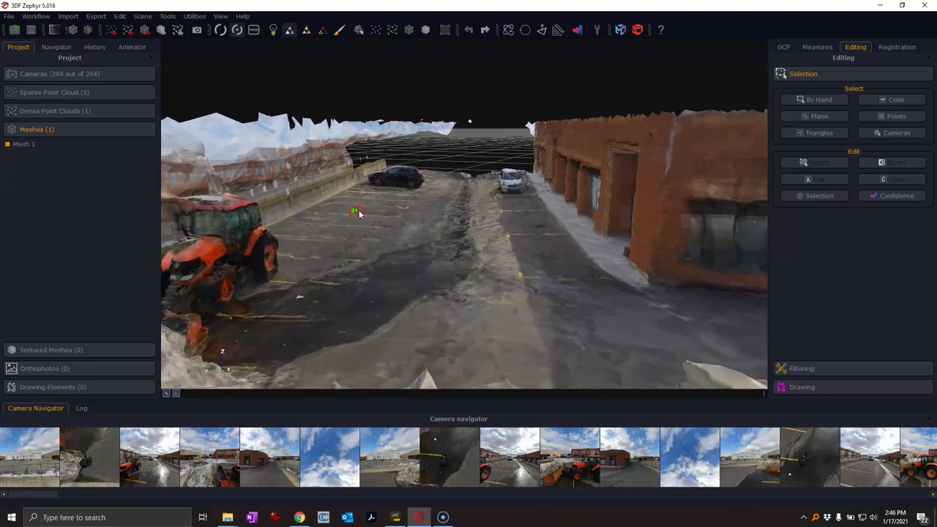
scroll(330, 205, "up", 4)
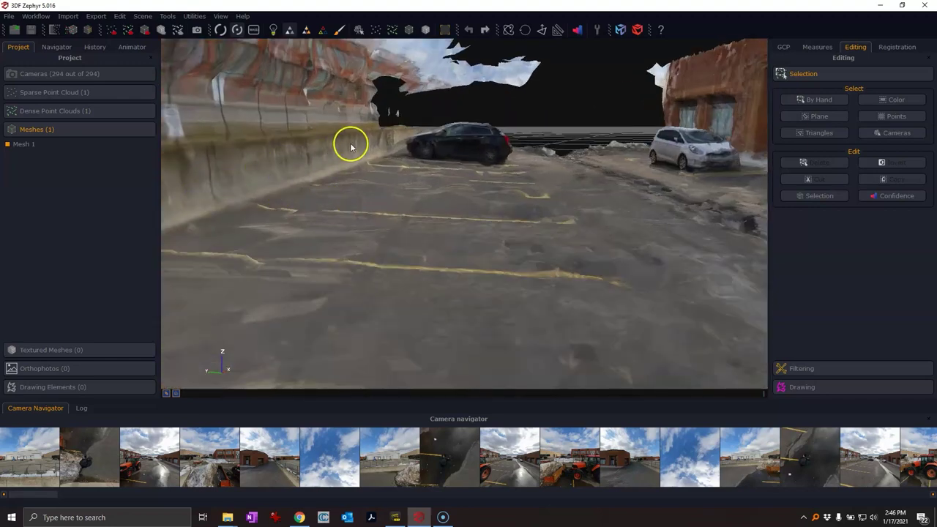
scroll(420, 181, "down", 3)
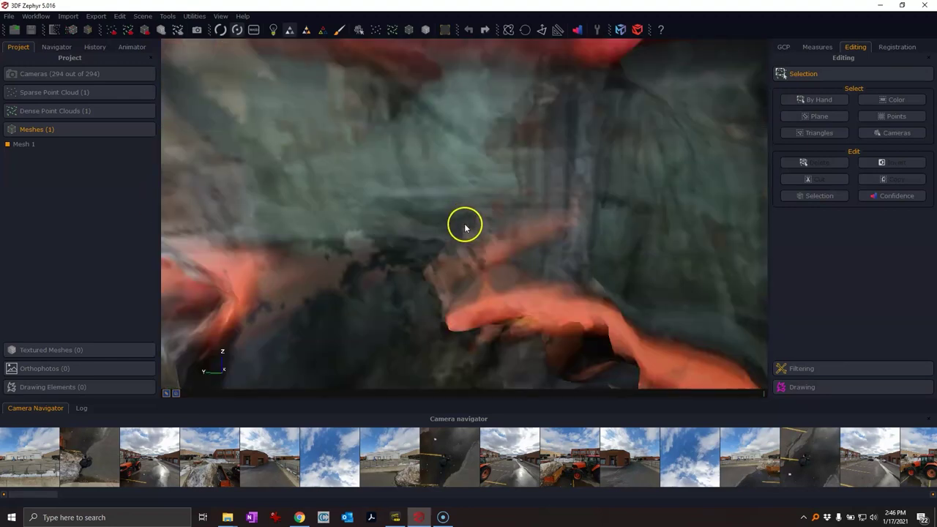
left_click_drag(464, 226, 420, 193)
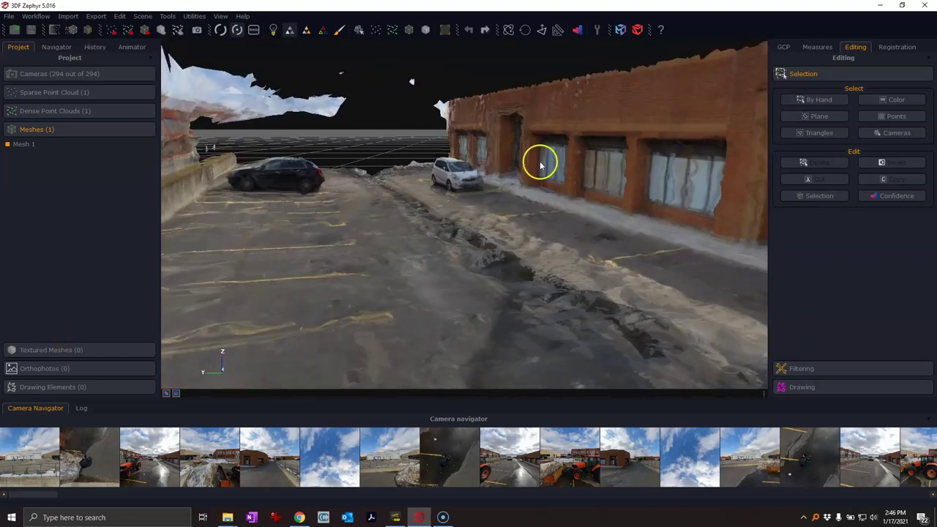
left_click_drag(532, 163, 616, 327)
- Review the whole parking lot mesh from above on several sides, including its ragged outer edges and sky-coloured fragments
middle_click_drag(317, 254, 412, 240)
left_click_drag(428, 214, 440, 253)
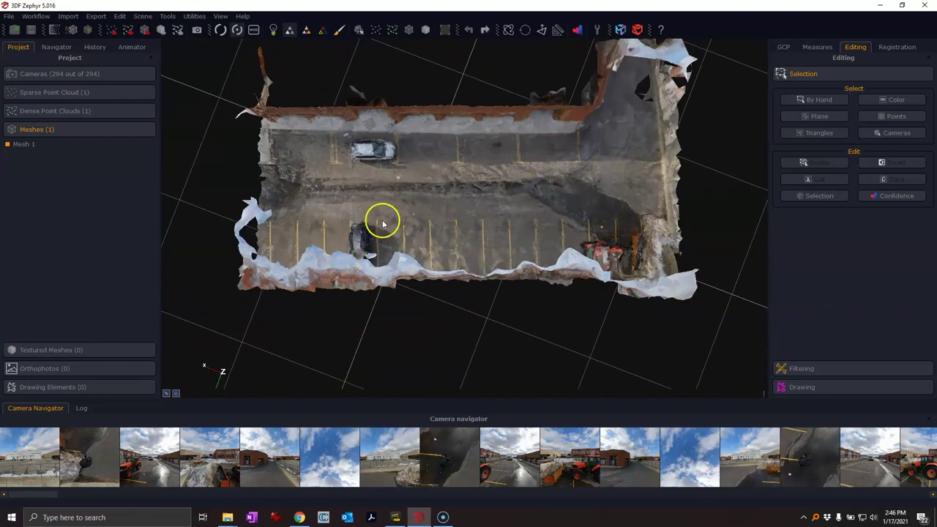
left_click_drag(483, 215, 222, 286)
left_click_drag(341, 272, 415, 253)
left_click_drag(345, 259, 565, 279)
middle_click_drag(326, 208, 373, 264)
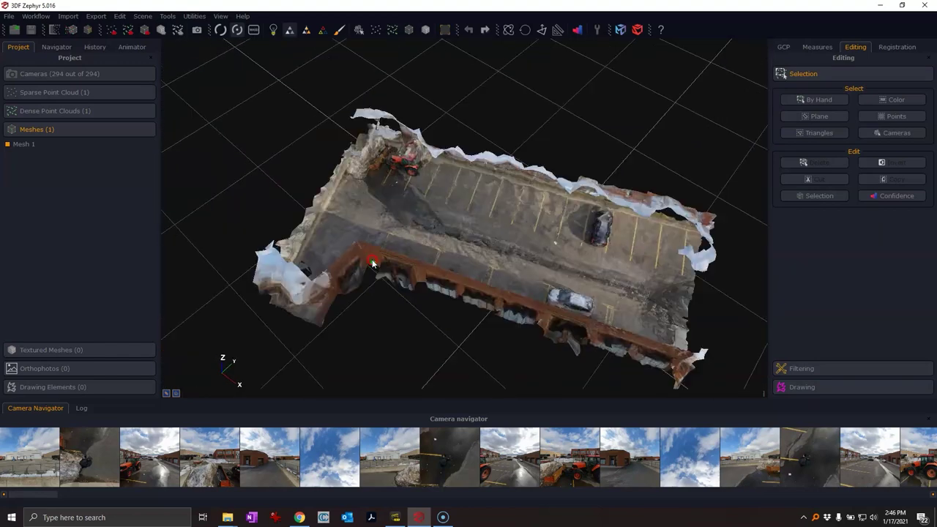
scroll(397, 243, "up", 2)
left_click_drag(413, 204, 507, 230)
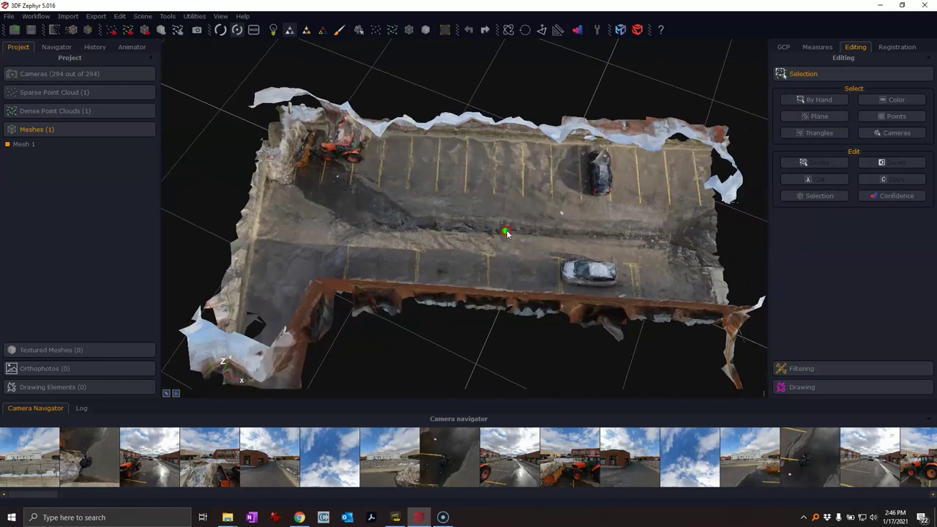